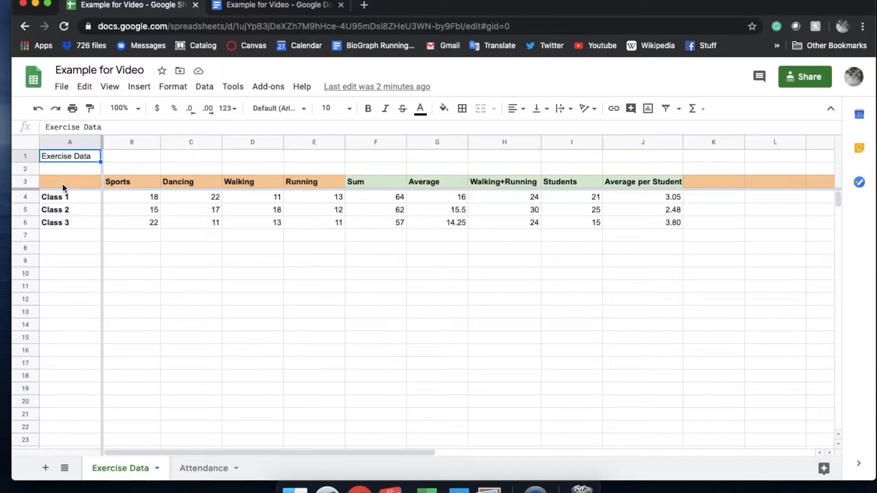
Step: Insert a chart from the class exercise data in A3:E6, covering Sports, Dancing, Walking and Running
left_click_drag(62, 182, 321, 223)
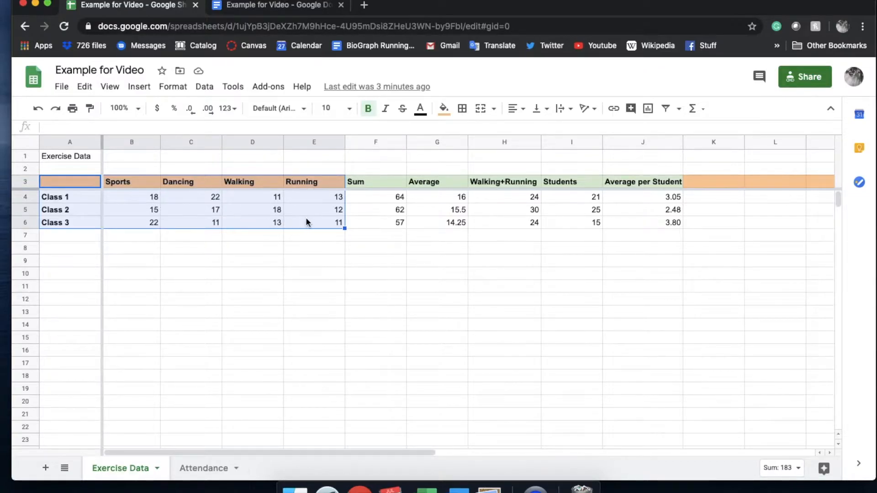
left_click(146, 89)
left_click(160, 259)
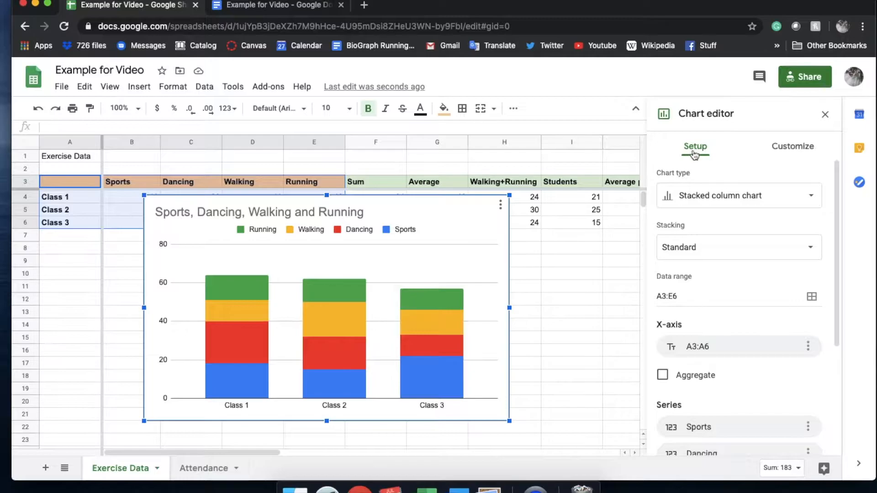
Step: Change the chart type to the suggested Column chart that shows each activity as a separate bar per class
left_click(719, 193)
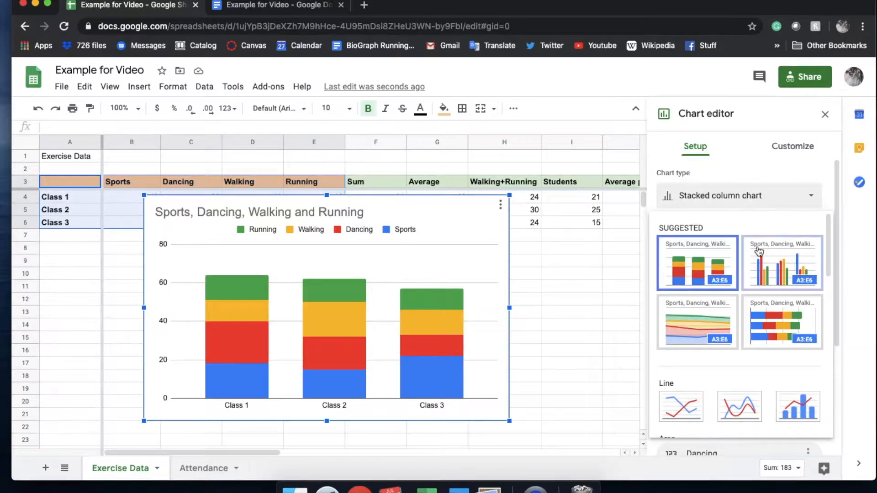
scroll(776, 274, "down", 1)
scroll(710, 306, "down", 5)
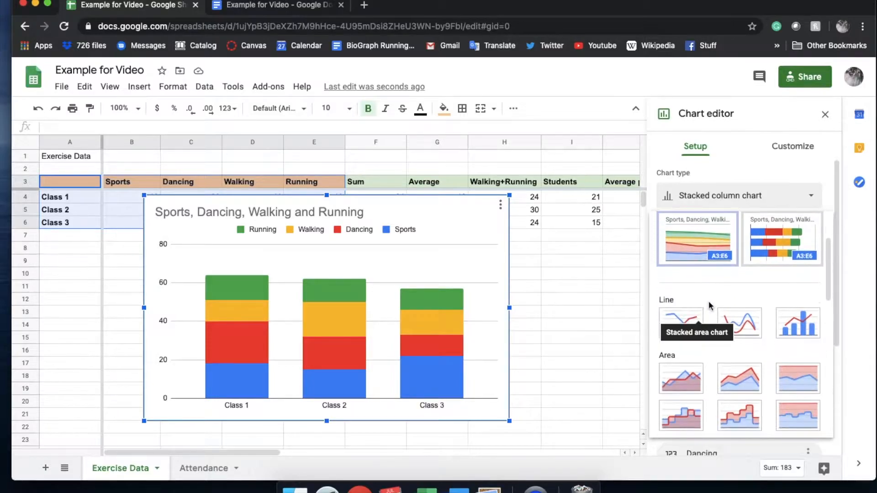
scroll(785, 336, "down", 2)
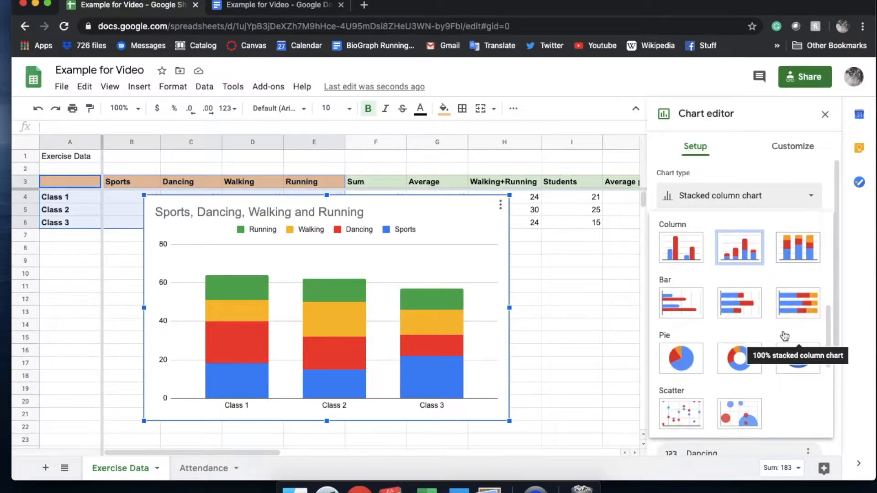
scroll(799, 341, "down", 1)
scroll(800, 344, "up", 10)
scroll(801, 344, "up", 1)
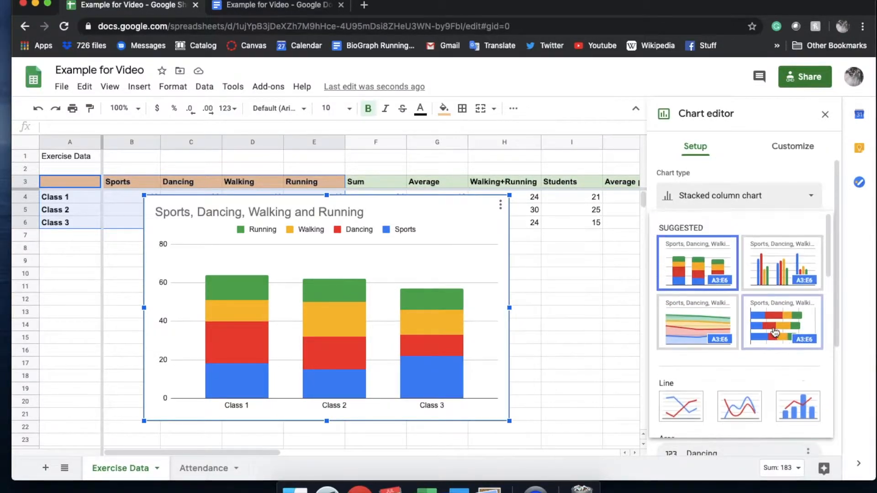
left_click(789, 268)
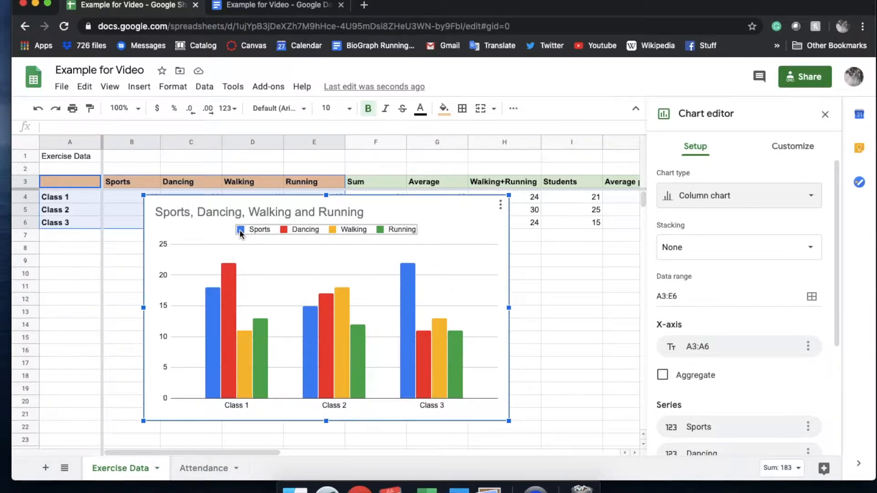
Step: Replace the chart title with "Exercise in a week"
left_click(312, 213)
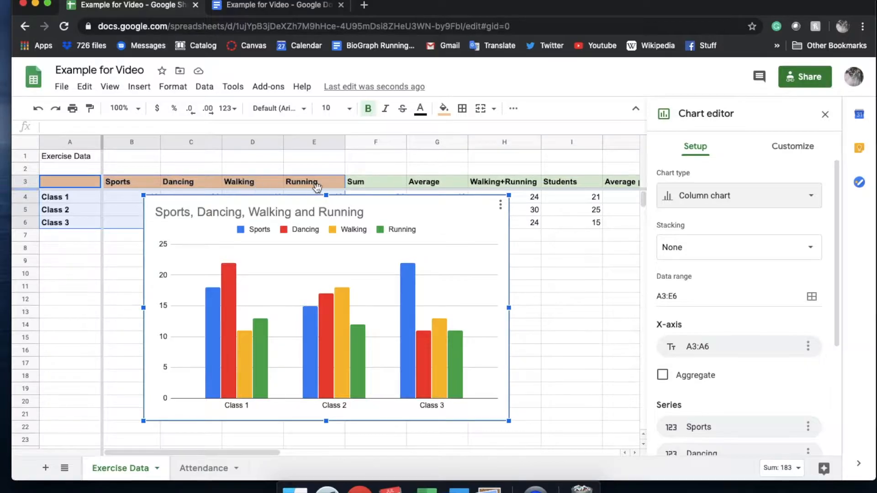
double_click(335, 212)
key("BackSpace")
type("Exercise")
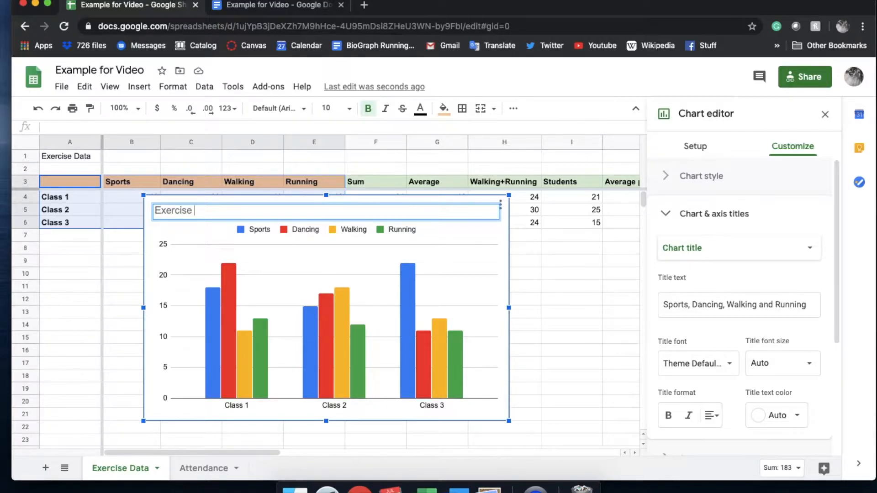
type(" in a week")
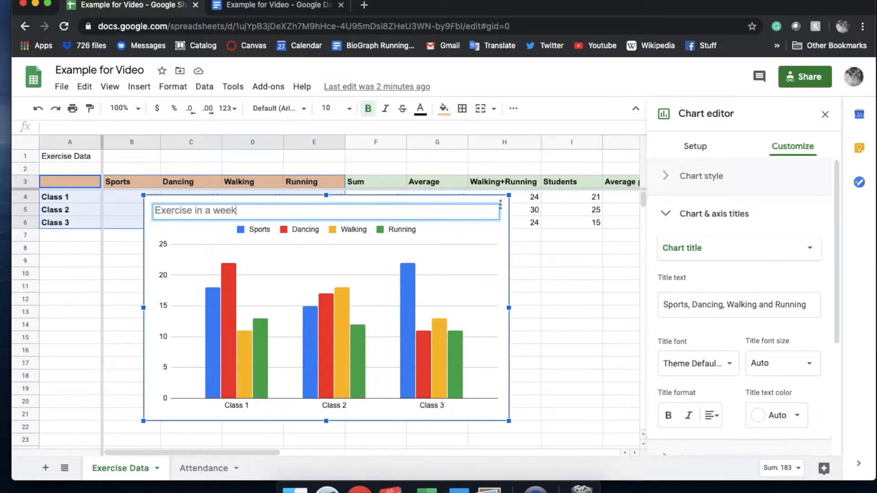
key("Return")
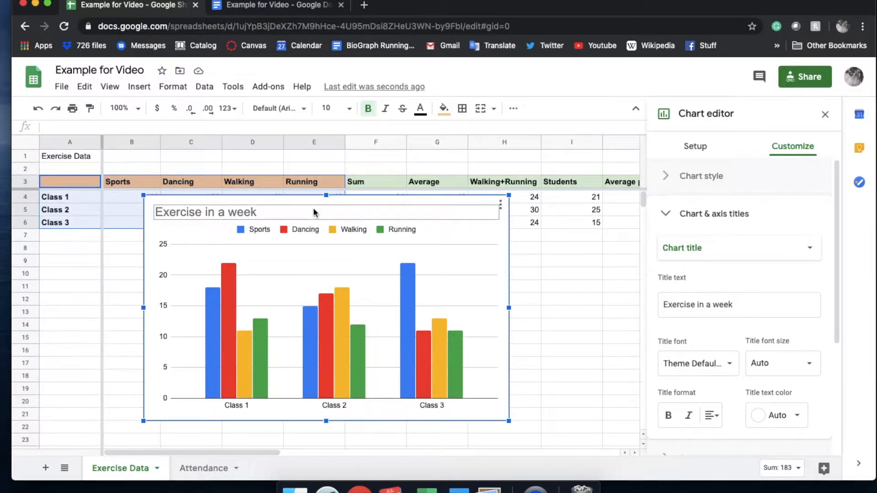
Step: Format the chart title as centered and bold with black text
left_click(290, 210)
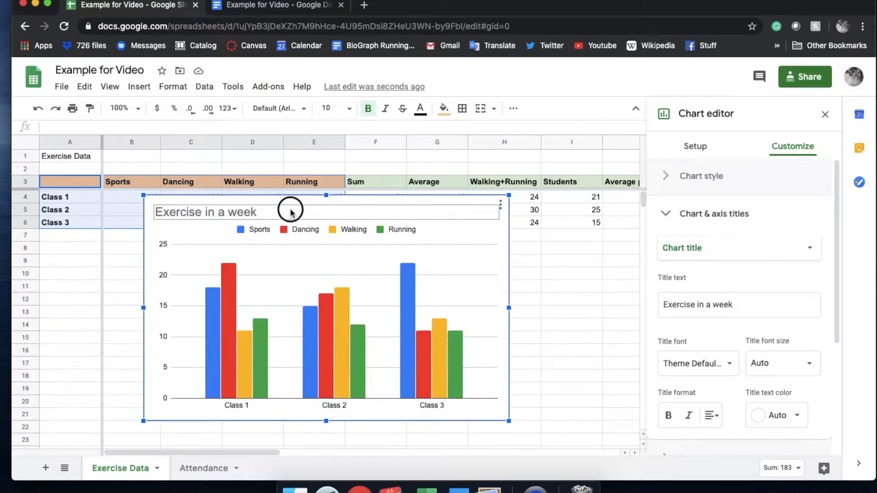
left_click(716, 415)
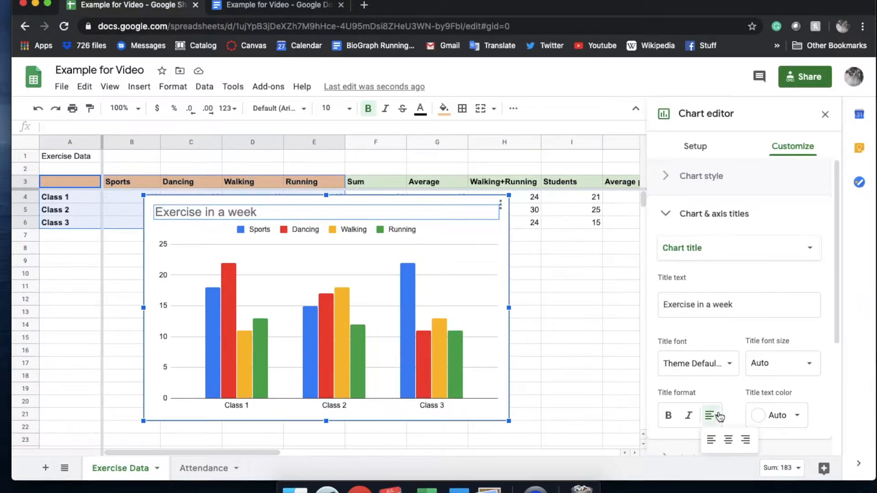
left_click(729, 439)
left_click(669, 417)
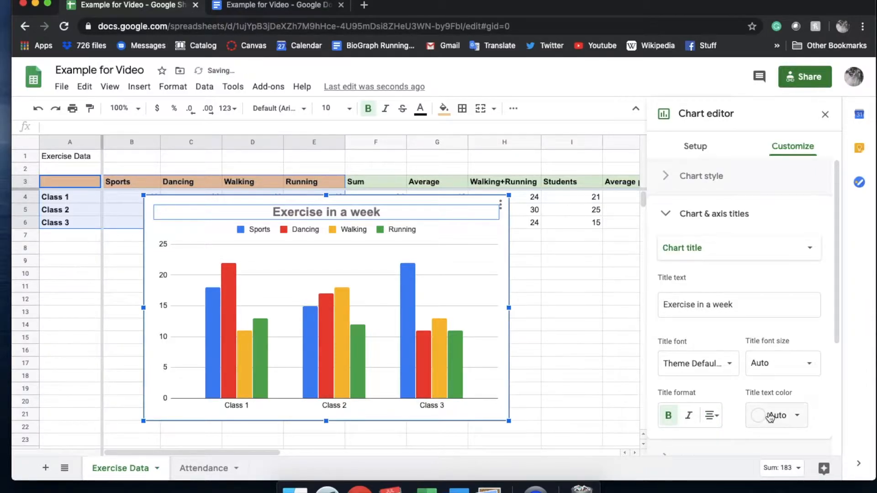
left_click(795, 415)
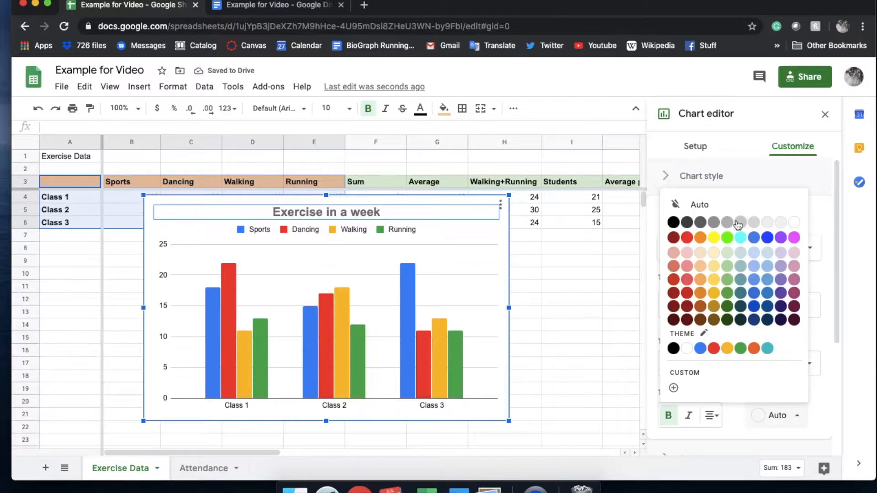
left_click(673, 222)
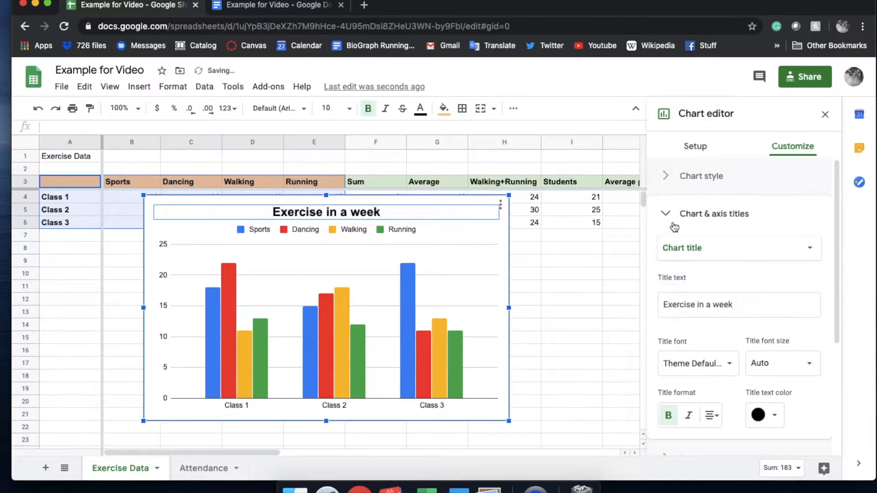
Step: Recolor the Sports series black and the Dancing series dark gray
left_click(215, 322)
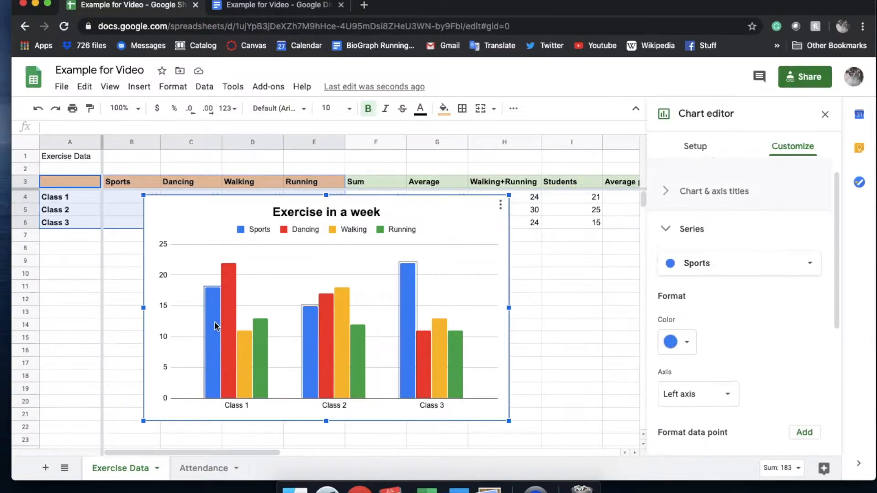
left_click(683, 342)
left_click(671, 149)
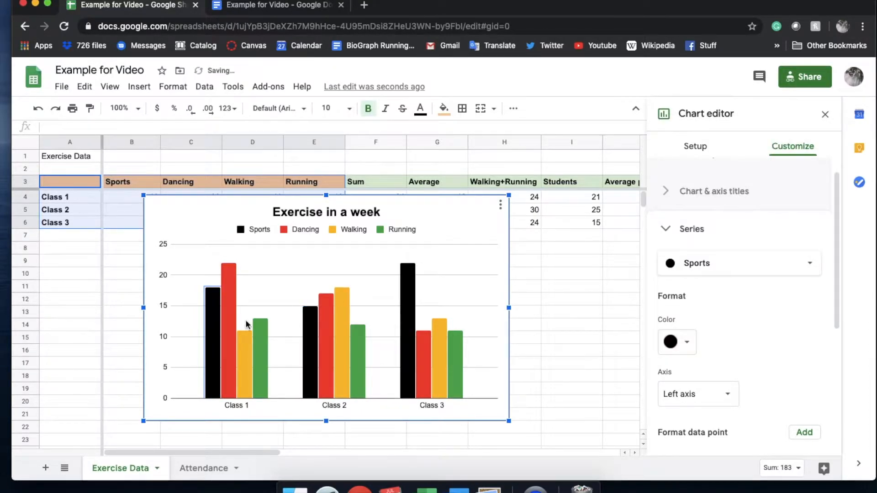
left_click(226, 323)
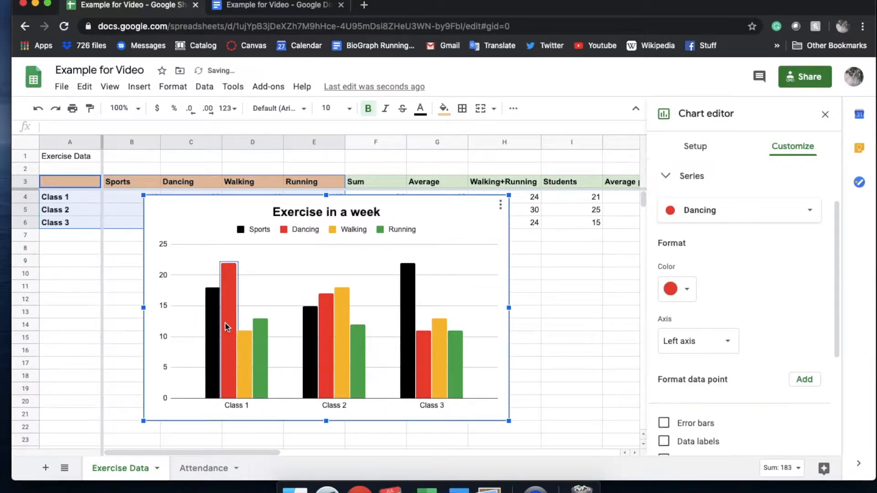
left_click(689, 295)
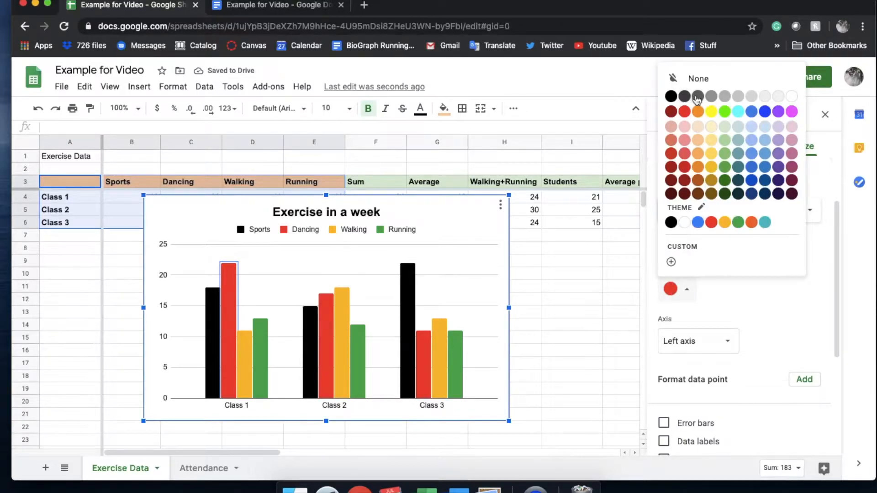
left_click(697, 96)
Step: Recolor the Walking series medium gray and the Running series light gray
left_click(245, 361)
left_click(677, 289)
left_click(713, 98)
left_click(358, 363)
left_click(682, 287)
left_click(753, 95)
Step: Add the vertical axis title "Number of Activities" to the chart
left_click(154, 300)
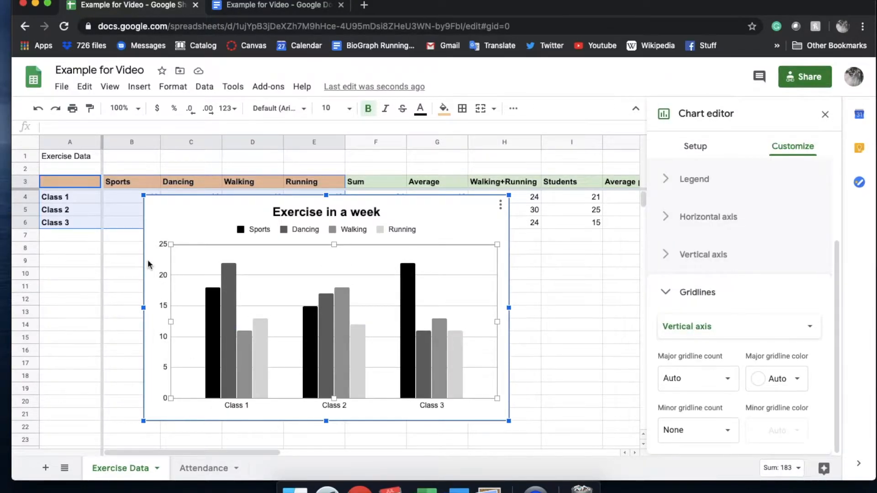
right_click(150, 313)
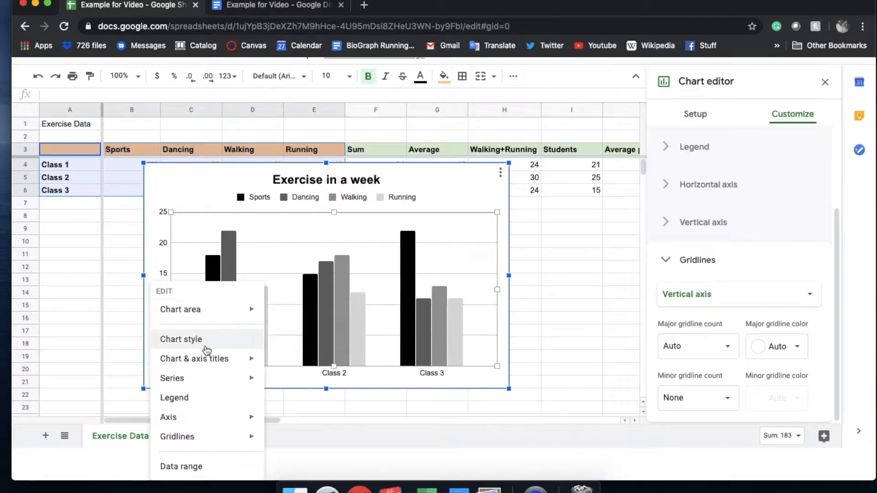
mouse_move(225, 359)
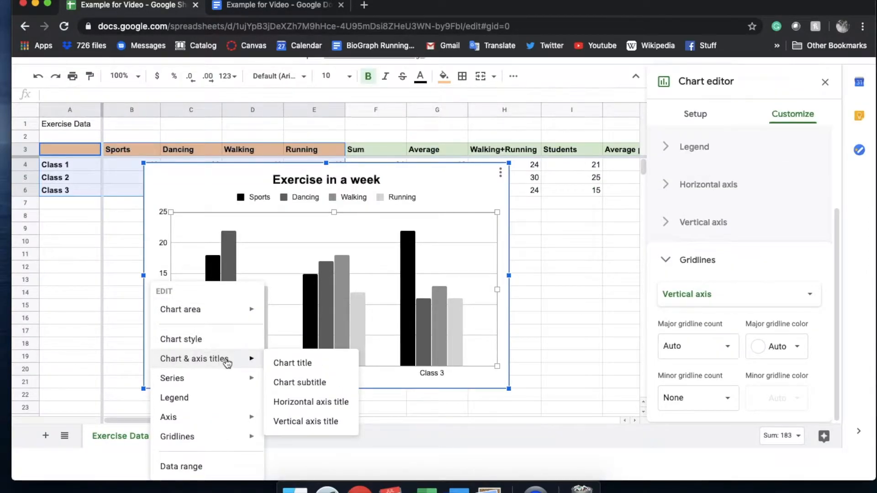
left_click(330, 423)
left_click(730, 264)
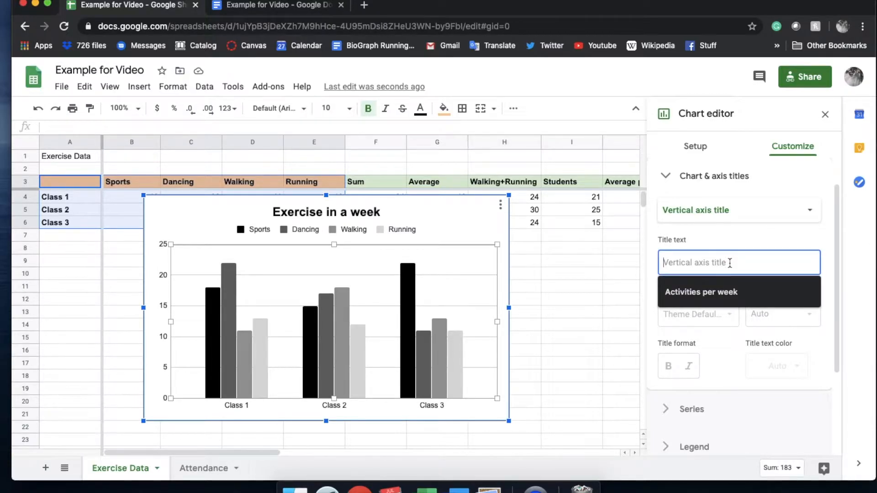
type("Activities")
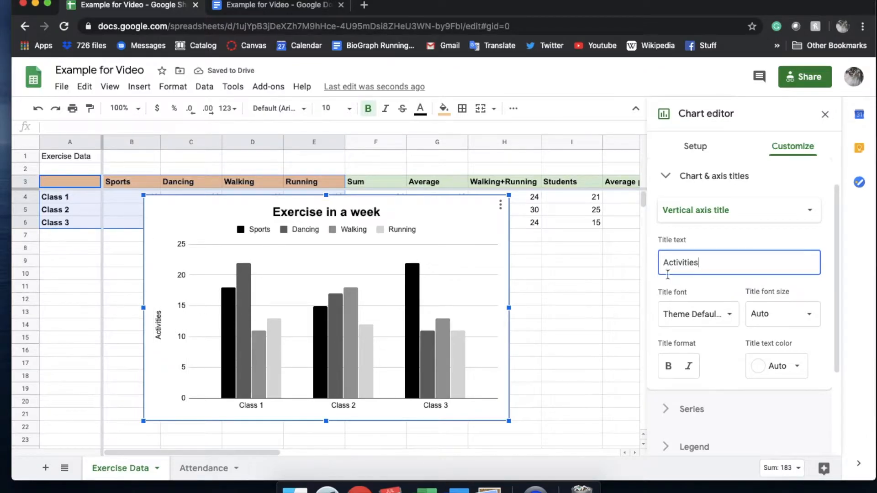
left_click(661, 263)
type("Number of")
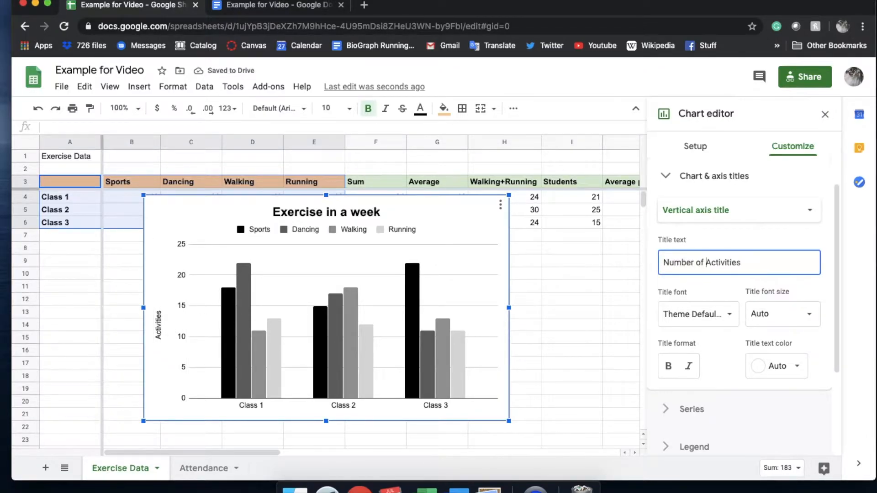
Step: Add the horizontal axis title "Science Classes" to the chart
right_click(392, 416)
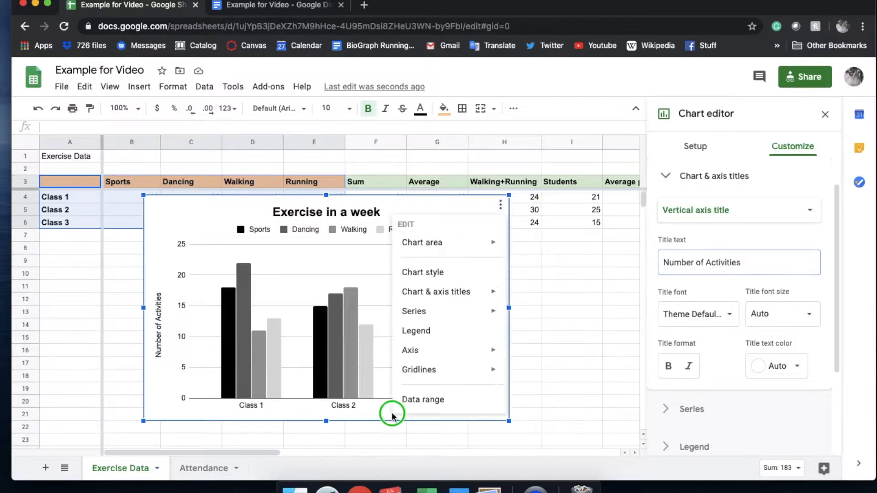
mouse_move(473, 301)
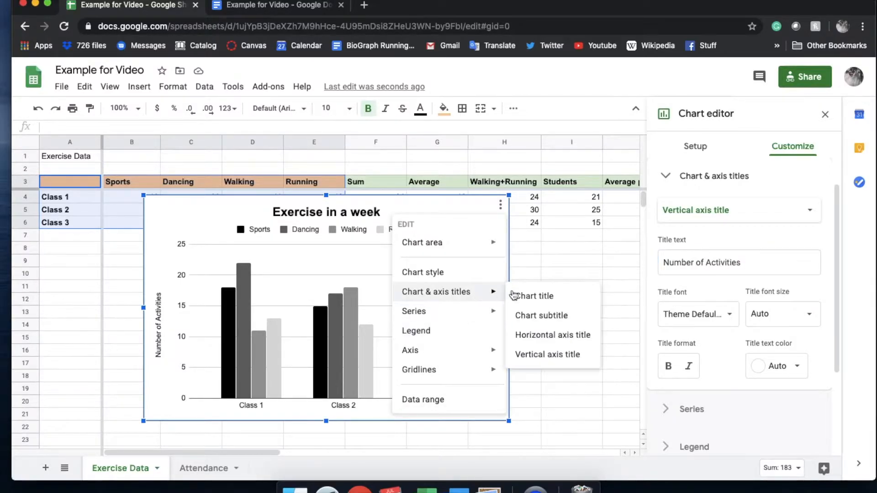
left_click(543, 341)
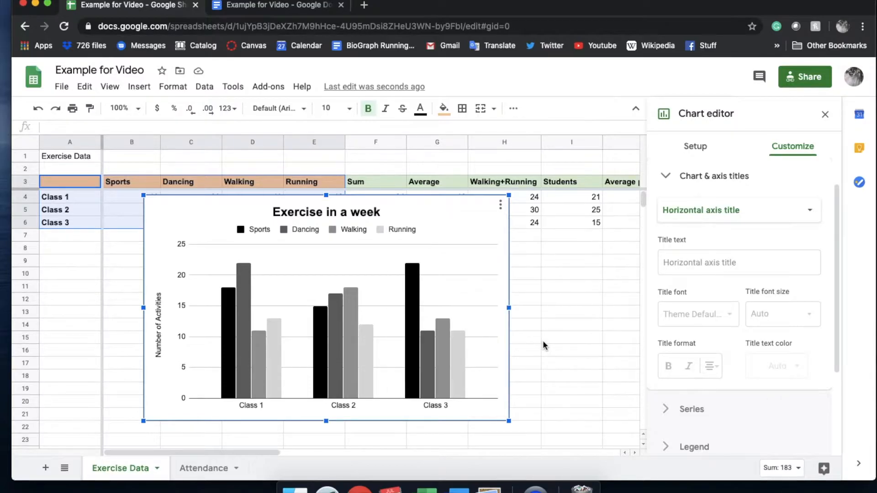
left_click(713, 262)
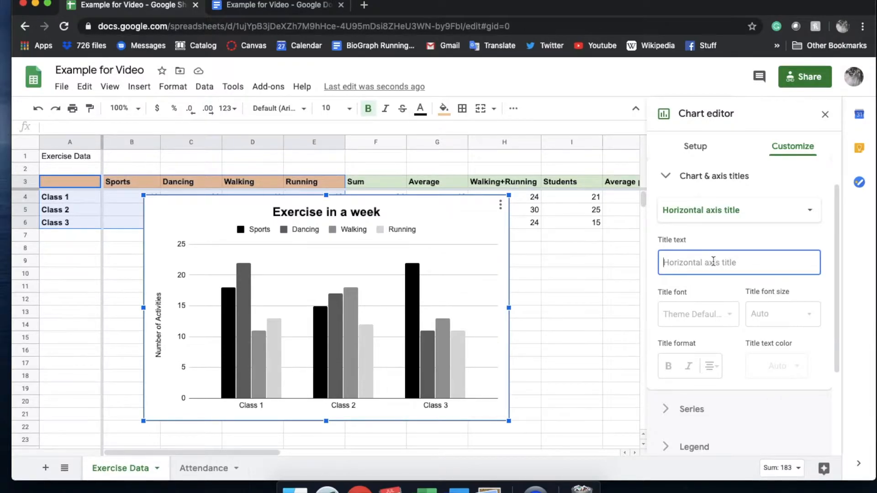
type("Science C")
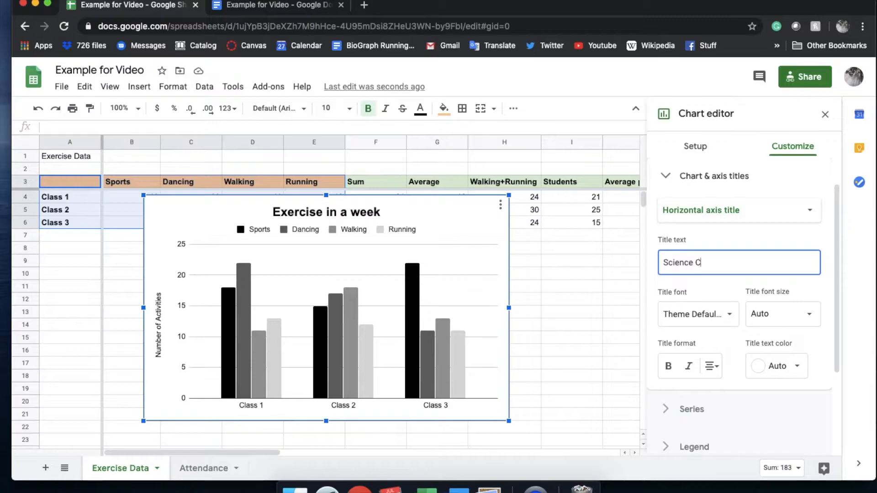
type("lasses")
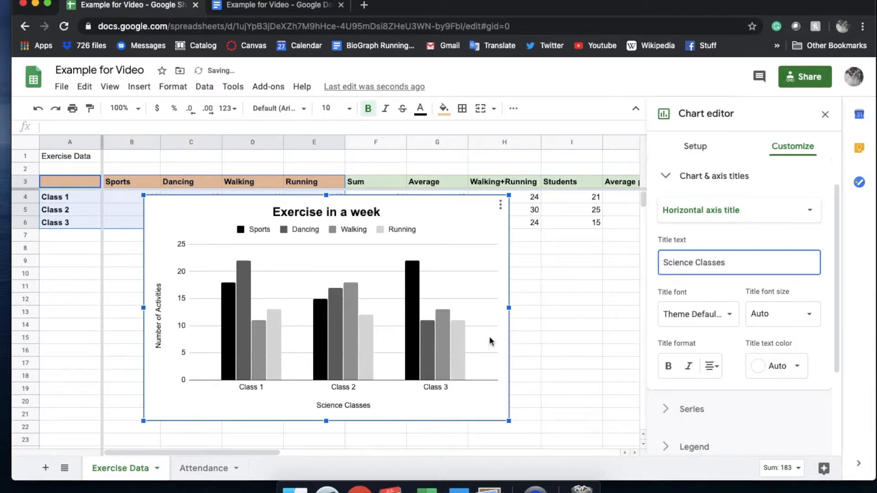
Step: Set the chart's vertical axis minimum to 10 and its maximum to 25
left_click(485, 378)
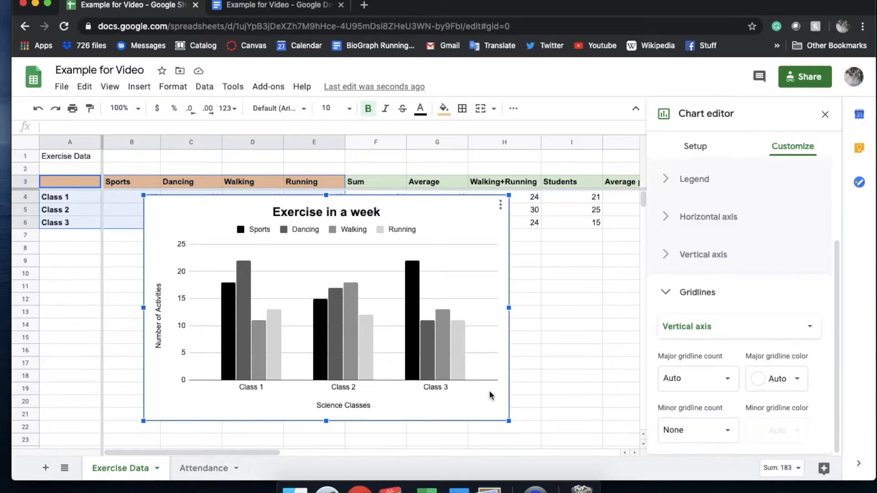
left_click(183, 328)
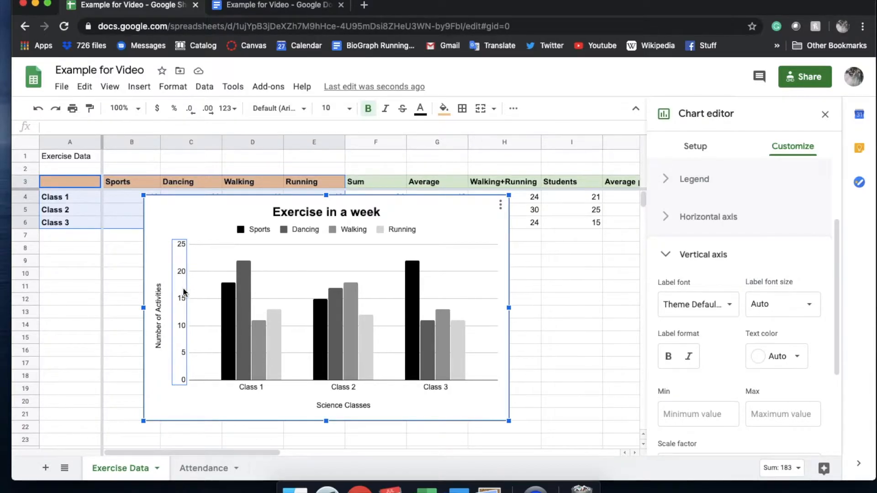
left_click(711, 415)
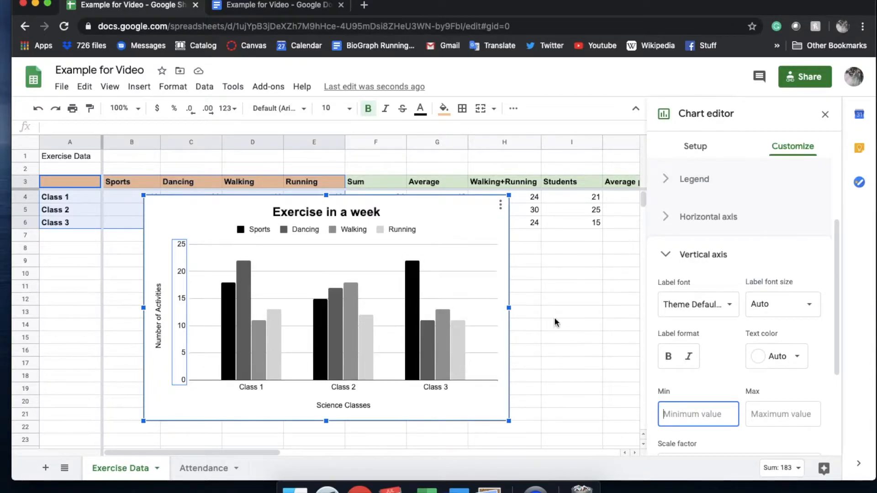
type("10")
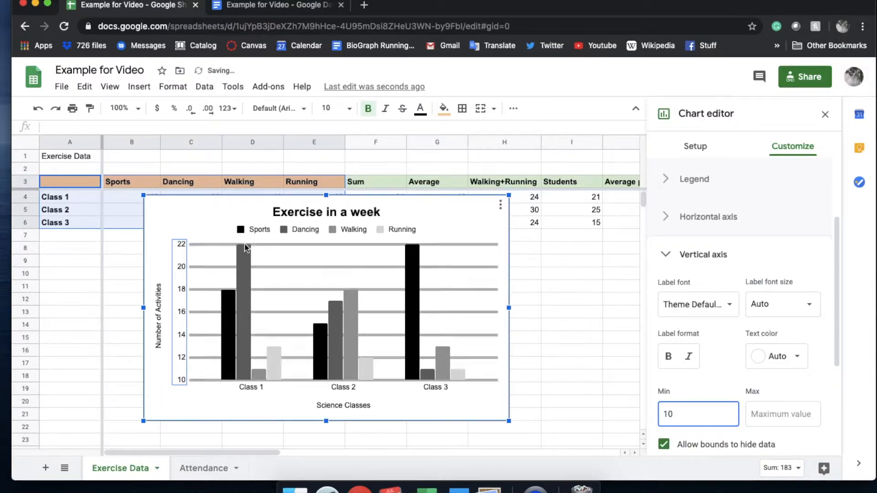
left_click(780, 415)
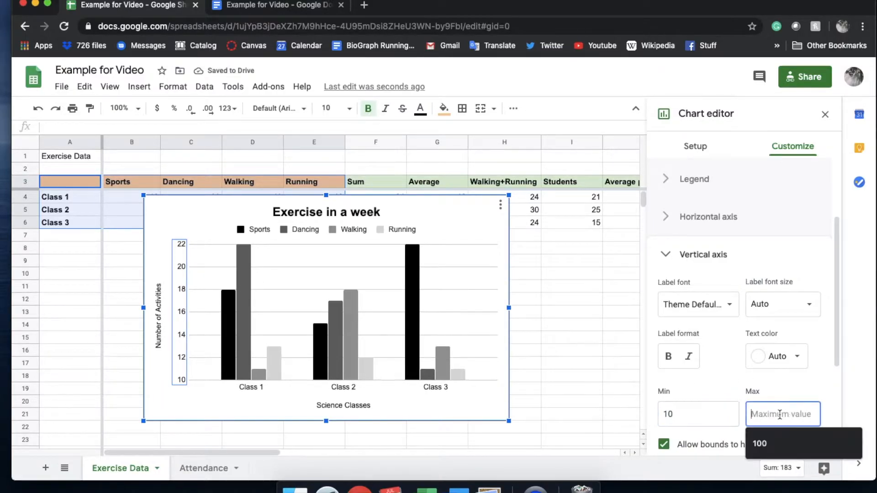
type("25")
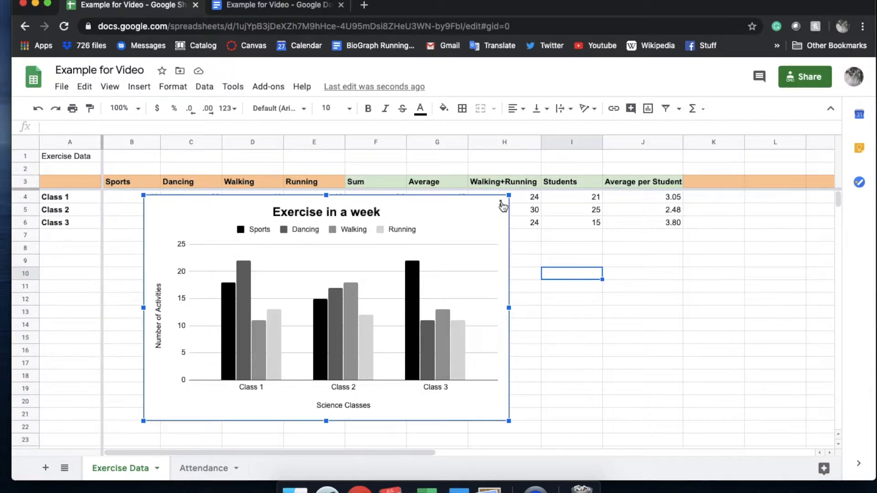
Step: Download the Exercise in a week chart as a PNG image and open the downloaded file to view it
left_click(502, 205)
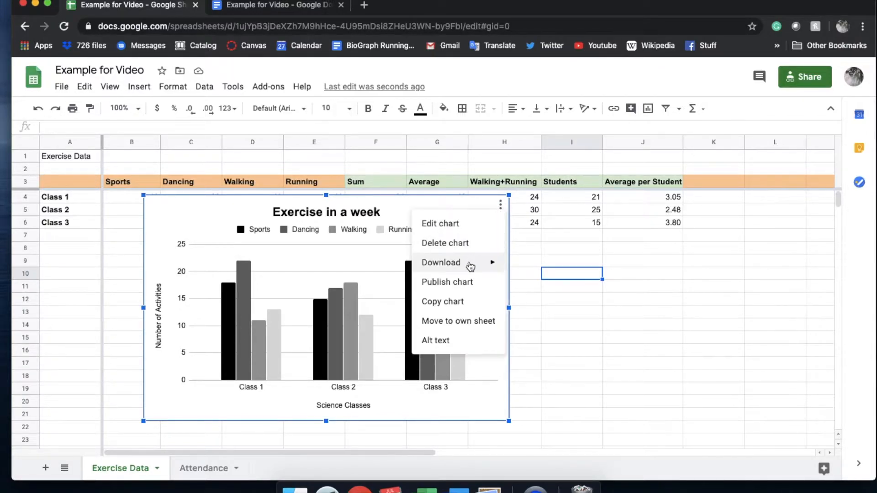
mouse_move(471, 267)
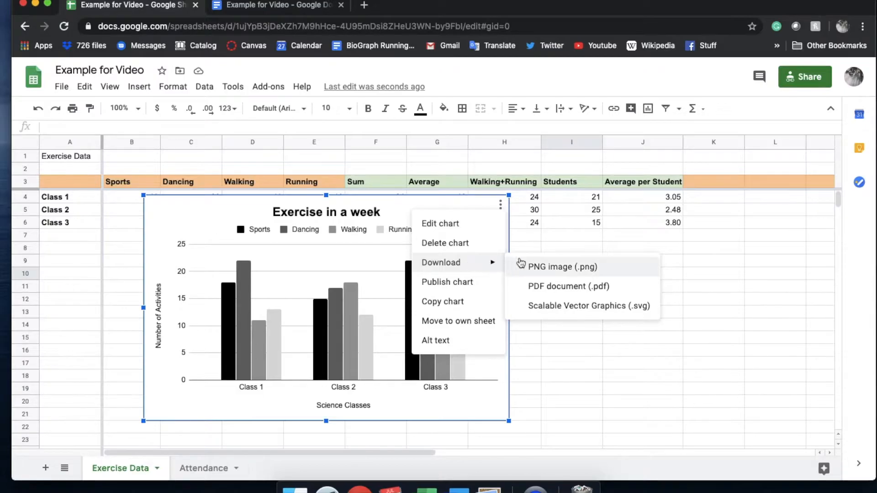
left_click(571, 268)
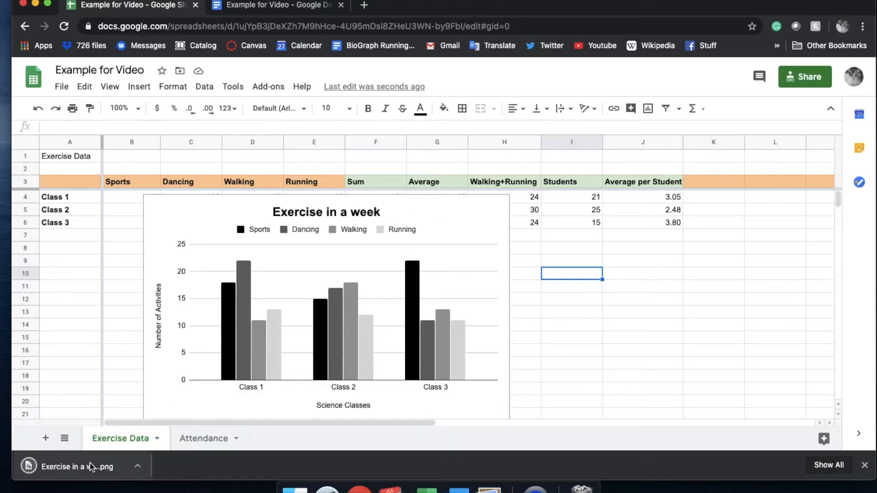
left_click(73, 467)
left_click_drag(219, 0, 551, 84)
left_click_drag(431, 216, 480, 234)
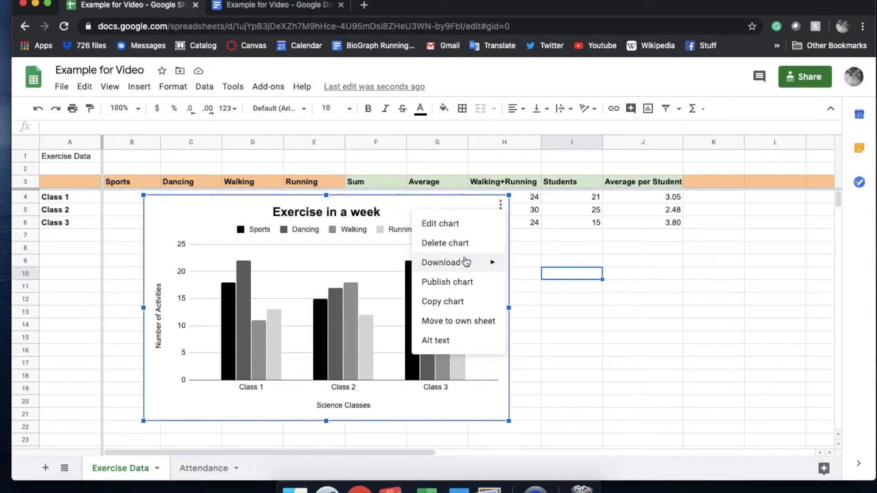
Step: Copy the chart and bring up its paste options in the Google Docs document Example for Video
mouse_move(466, 262)
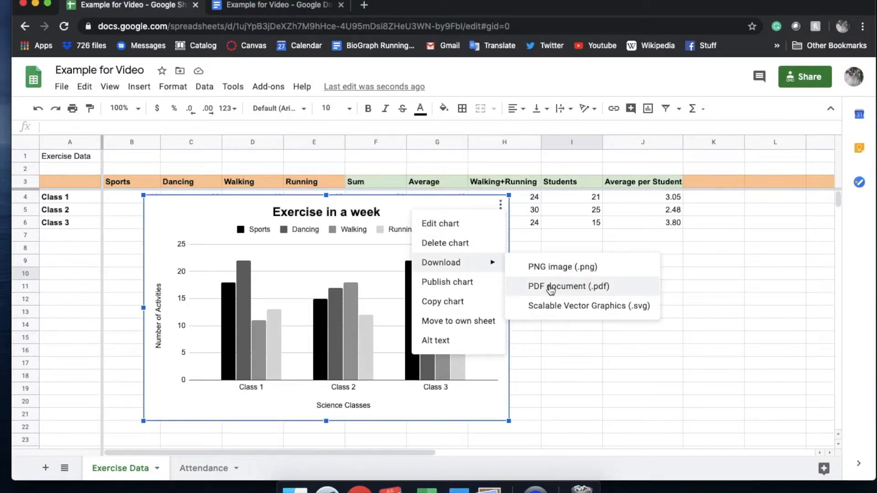
left_click(460, 301)
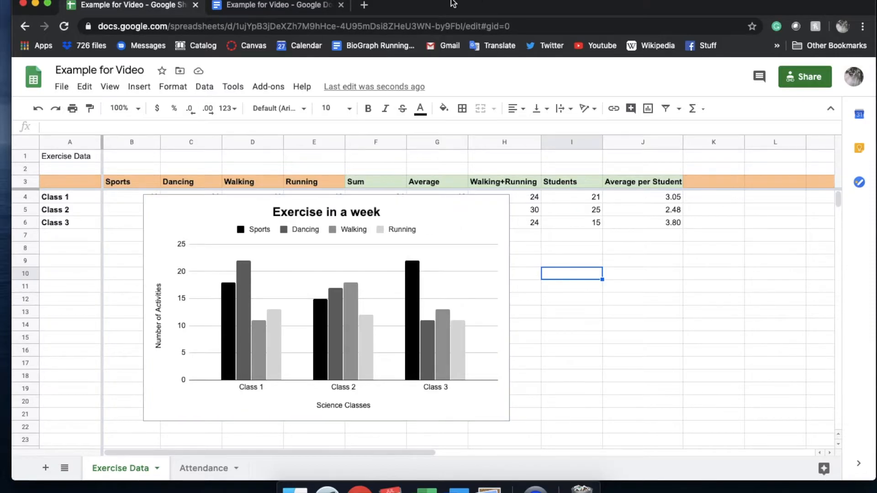
left_click(274, 5)
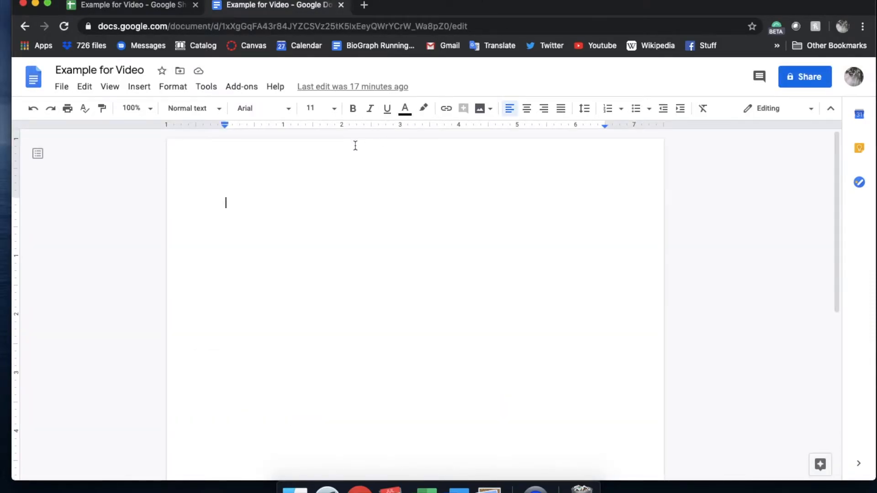
key("super+v")
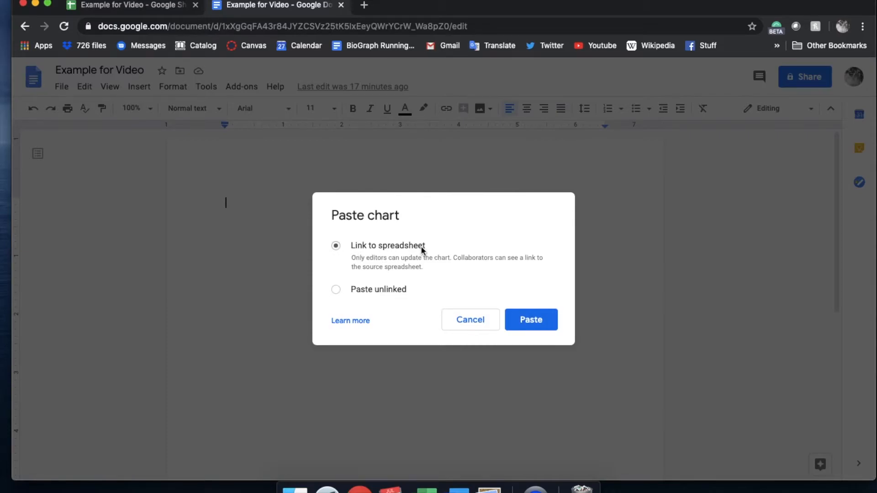
Step: Return to the Google Sheets spreadsheet and move the chart below the exercise data so that the rows are uncovered
left_click(160, 10)
left_click(328, 215)
left_click_drag(343, 205, 469, 258)
scroll(249, 264, "down", 1)
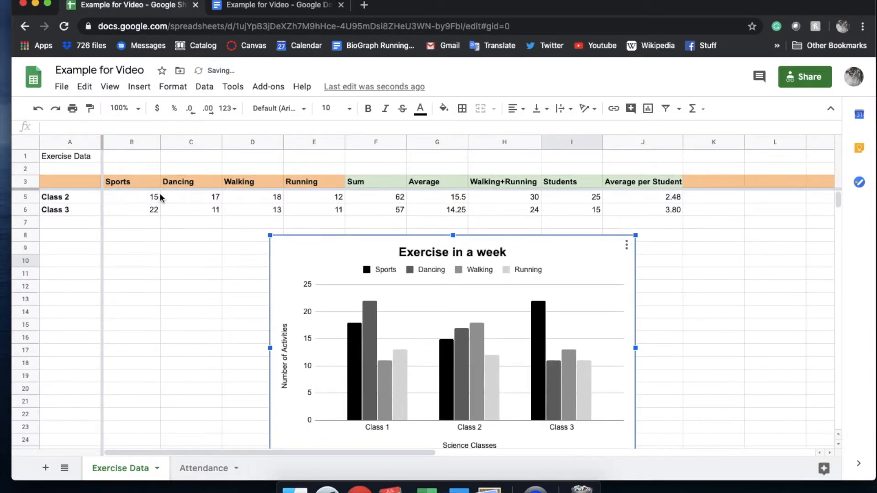
scroll(211, 237, "up", 1)
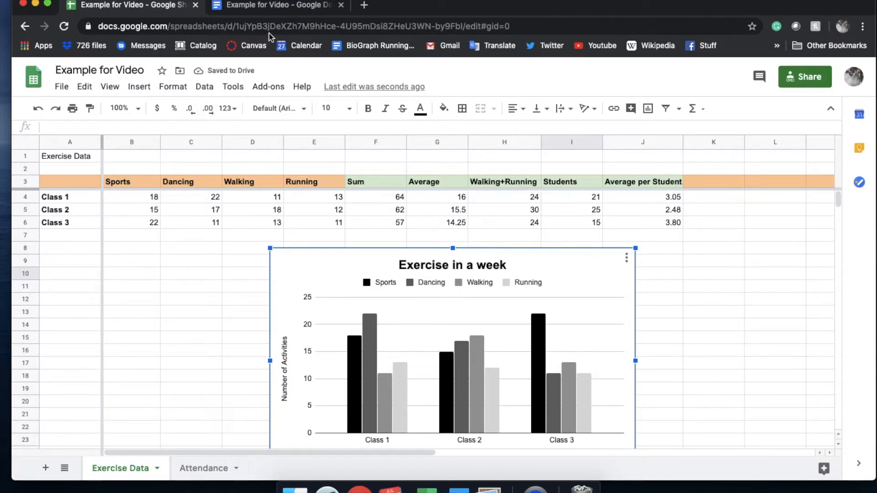
Step: Paste the copied chart unlinked into the Google Docs document
left_click(282, 4)
key("super+v")
left_click(336, 290)
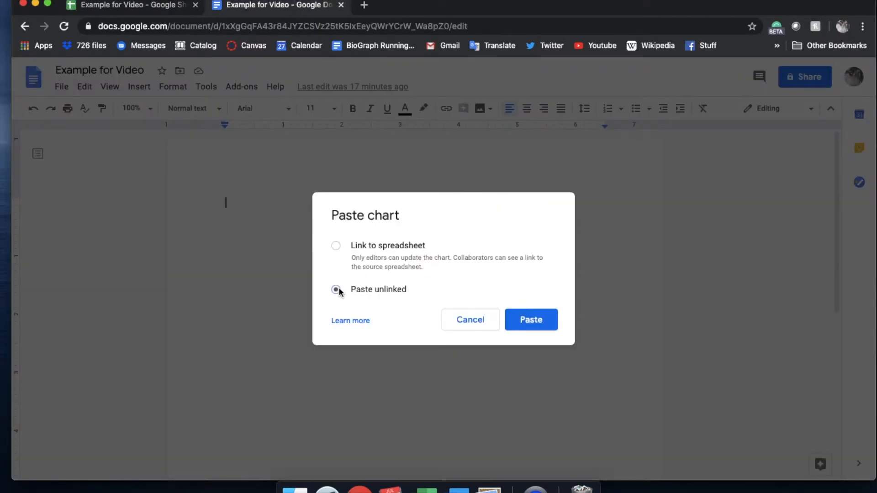
left_click(521, 319)
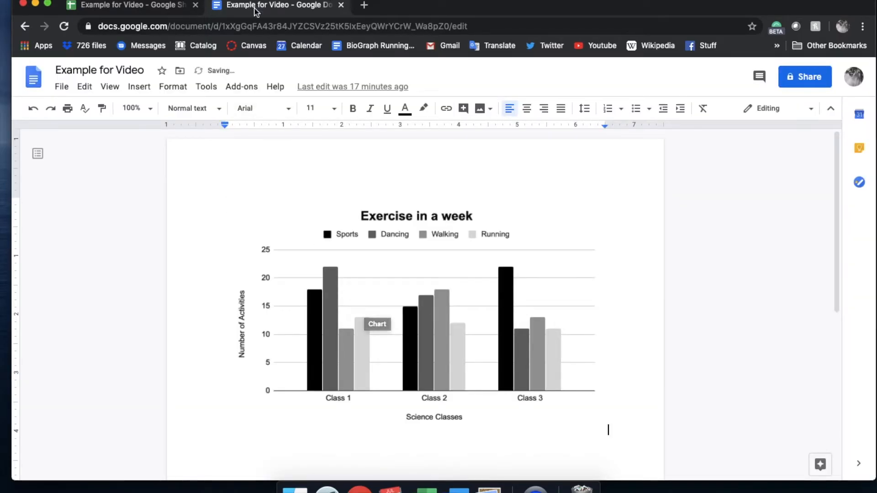
Step: Paste a second copy of the chart below the first one, linked to the spreadsheet
scroll(359, 233, "down", 3)
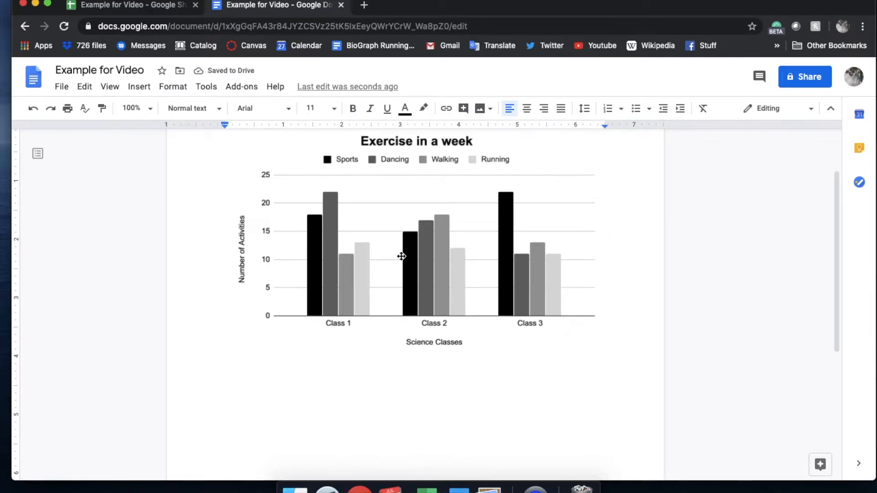
key("super+v")
left_click(526, 318)
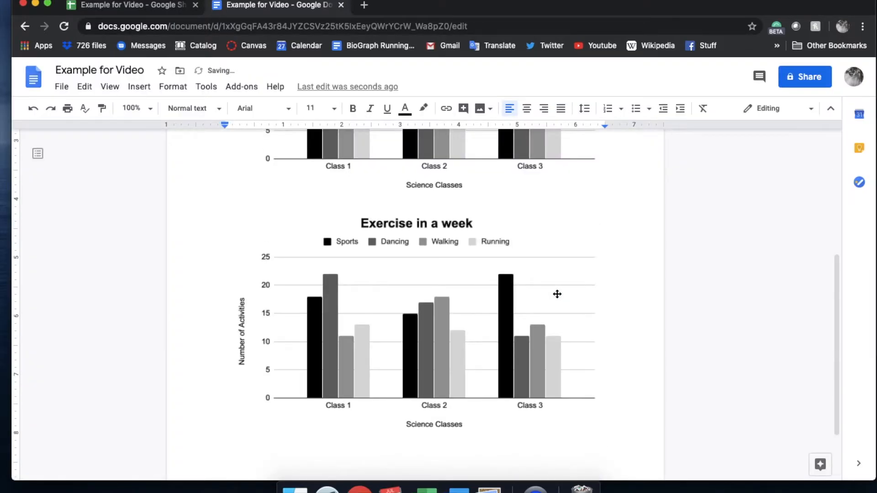
scroll(556, 293, "up", 5)
Step: In the Google Sheets spreadsheet, change the Sports value of Class 1 to 14
left_click(133, 6)
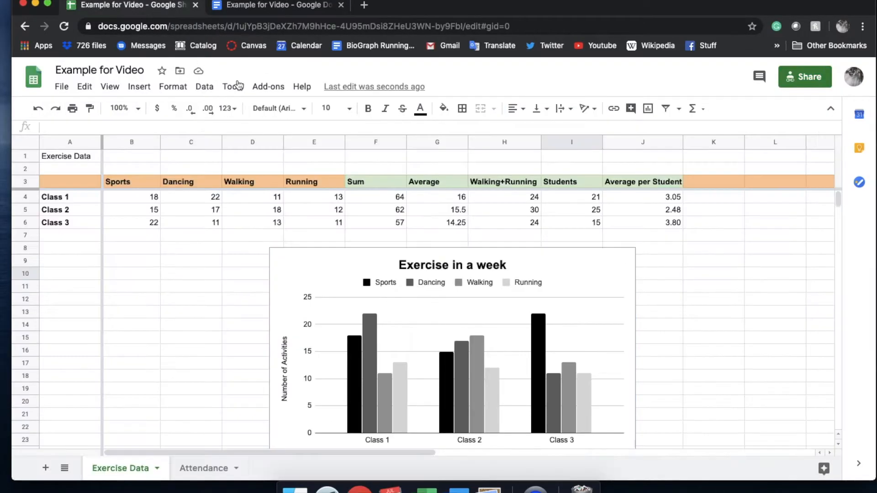
double_click(155, 194)
key("BackSpace")
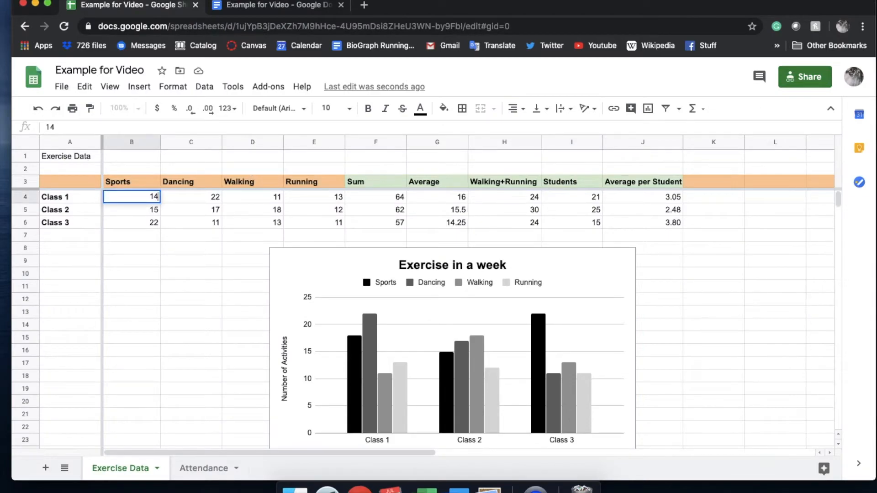
type("4")
key("Return")
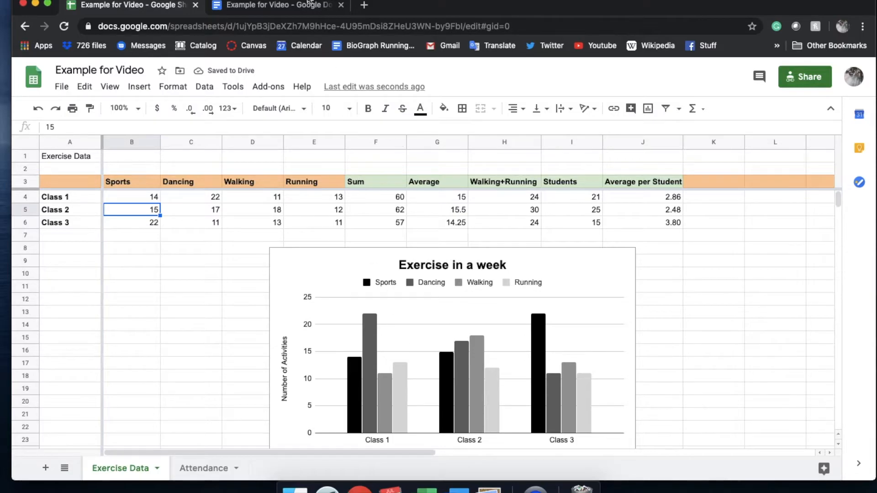
Step: Update the linked chart in the Google Docs document from the spreadsheet, and undo that update
left_click(315, 4)
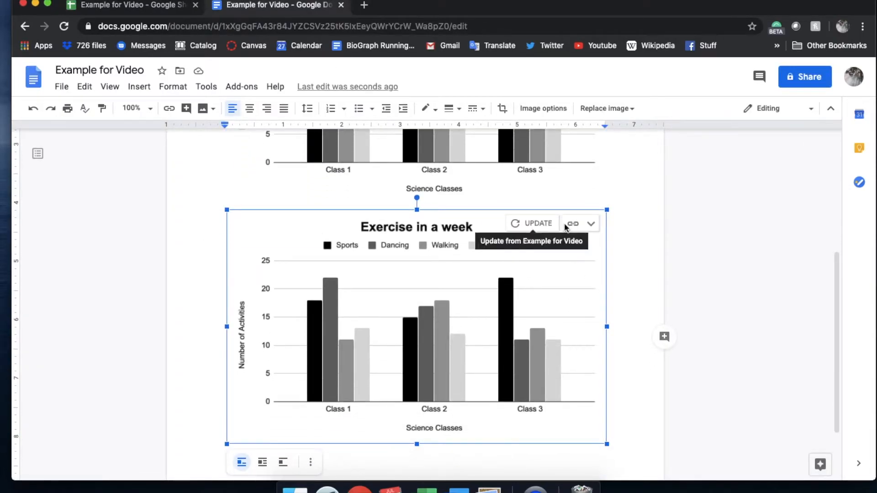
left_click(539, 225)
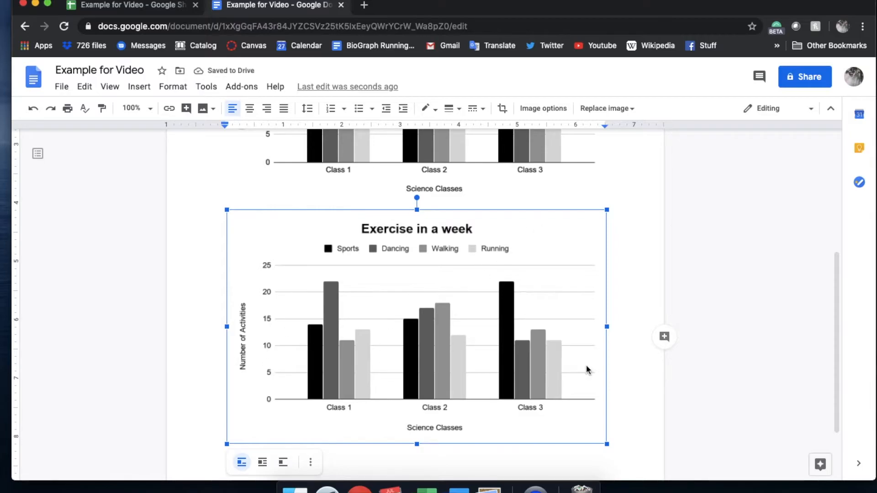
key("super+z")
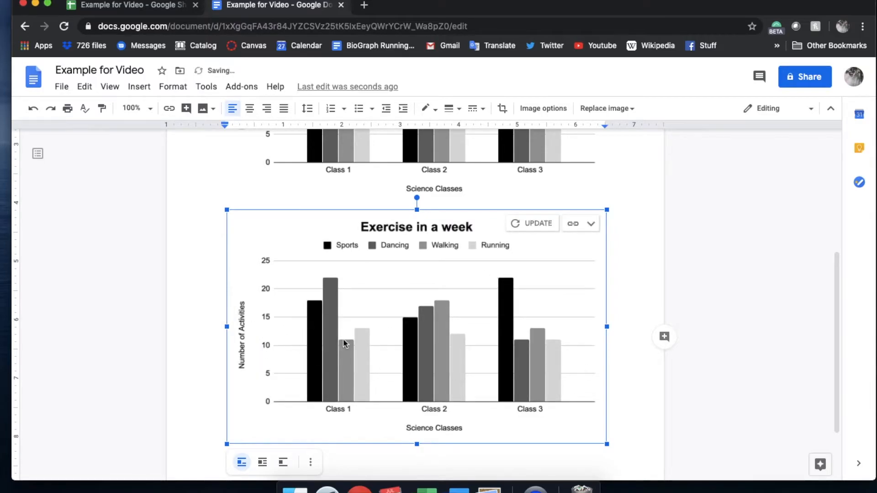
Step: Select the unlinked chart at the start of the document to check whether it offers an update
scroll(485, 305, "up", 3)
scroll(421, 280, "up", 2)
left_click(552, 211)
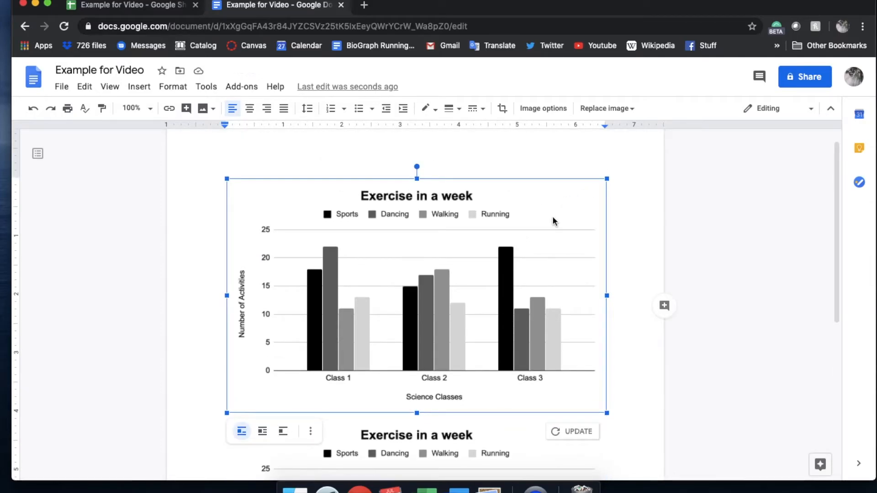
Step: In the Google Sheets chart, try the legend positions Right and Inside
left_click(133, 5)
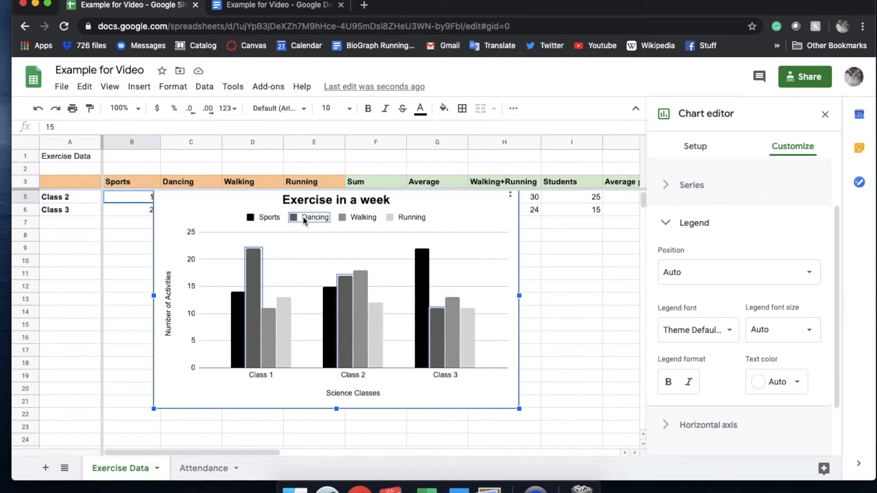
left_click(266, 216)
left_click(752, 273)
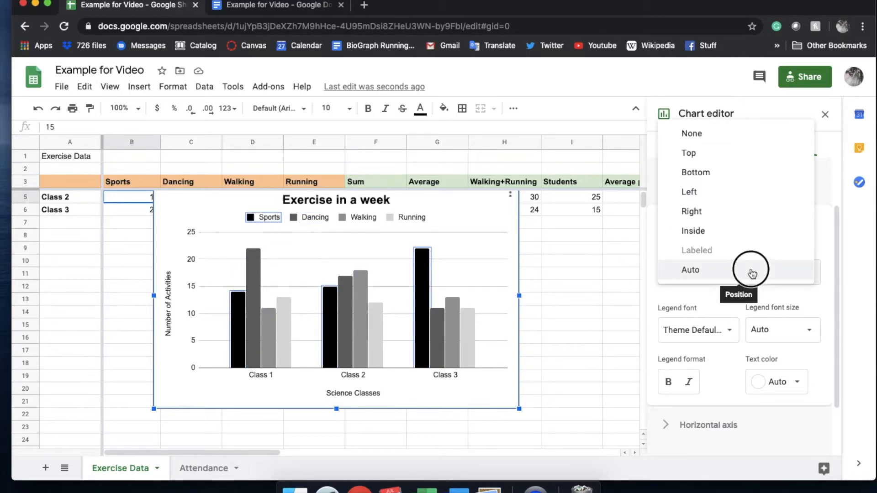
left_click(738, 213)
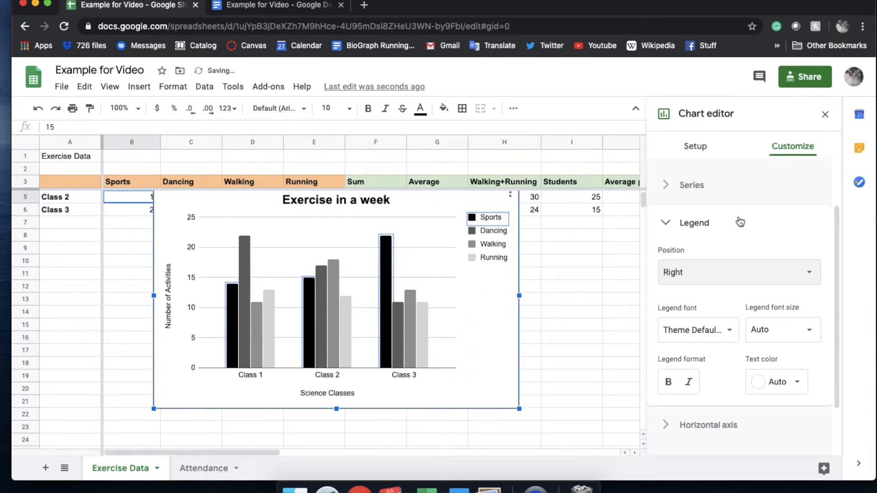
left_click(713, 272)
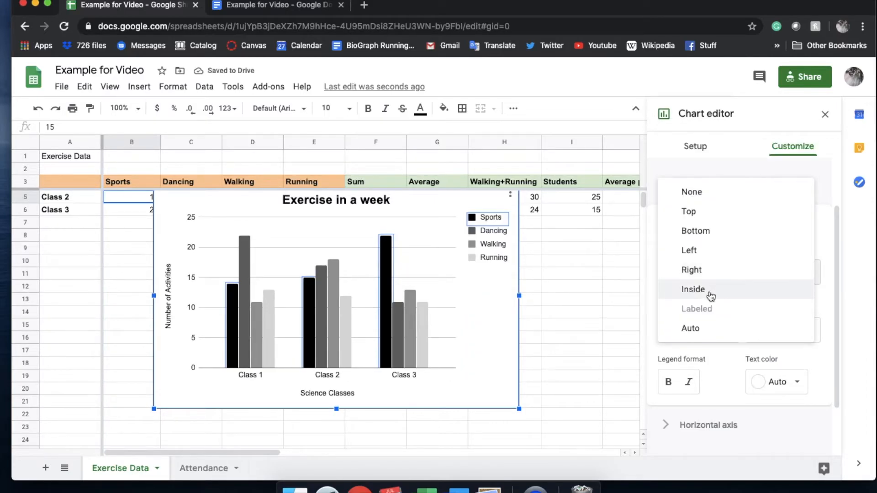
left_click(709, 289)
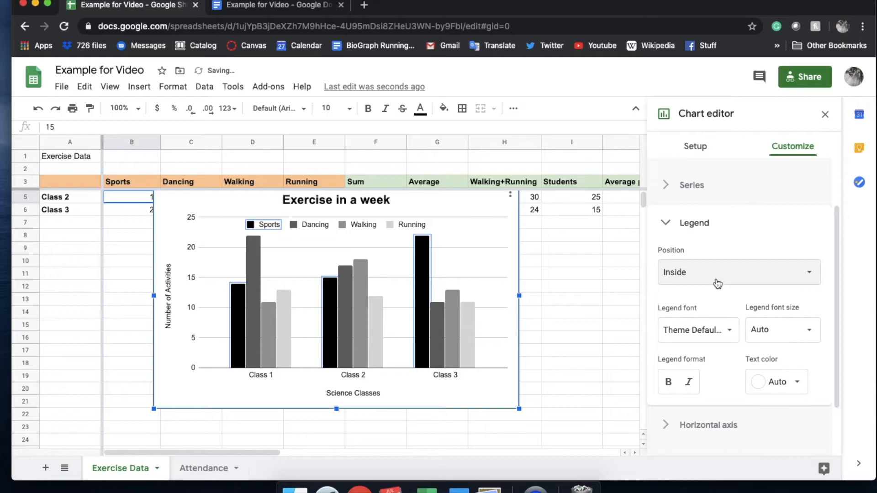
Step: Set the chart's legend position to Top and collapse the legend settings
left_click(718, 284)
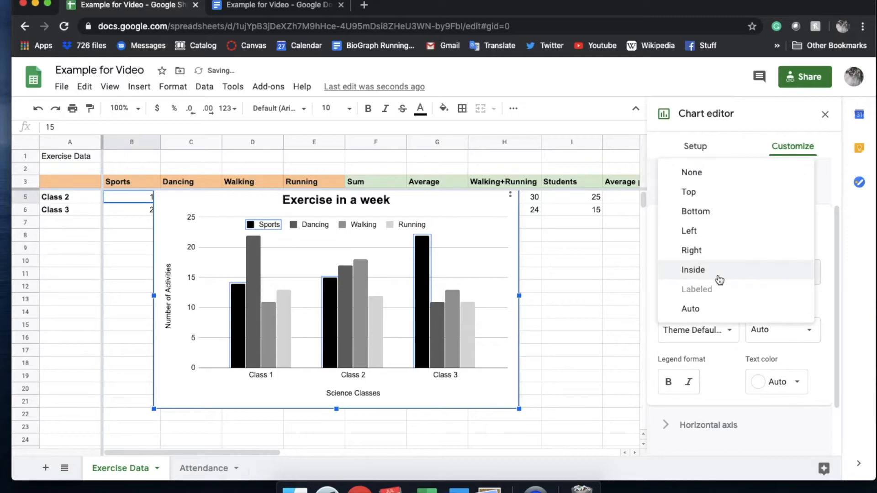
left_click(717, 194)
left_click(699, 223)
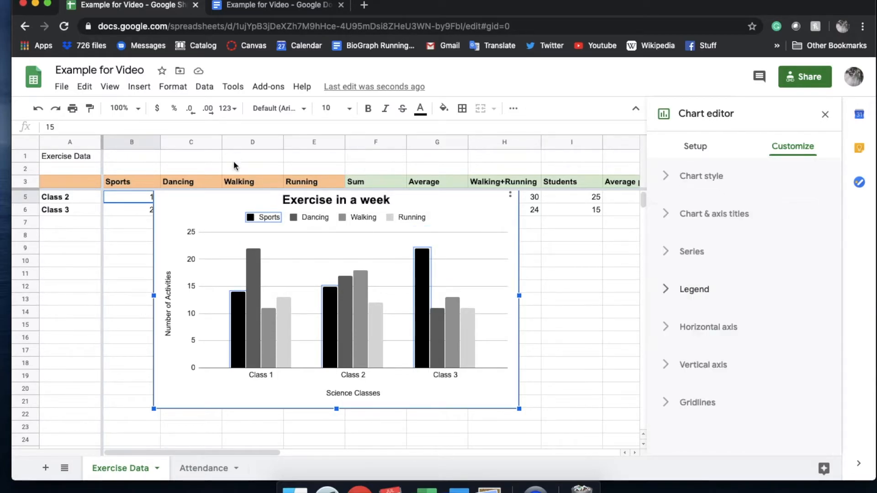
Step: Move the chart down so that it starts around row 10, clear of the data rows
left_click_drag(185, 229, 163, 286)
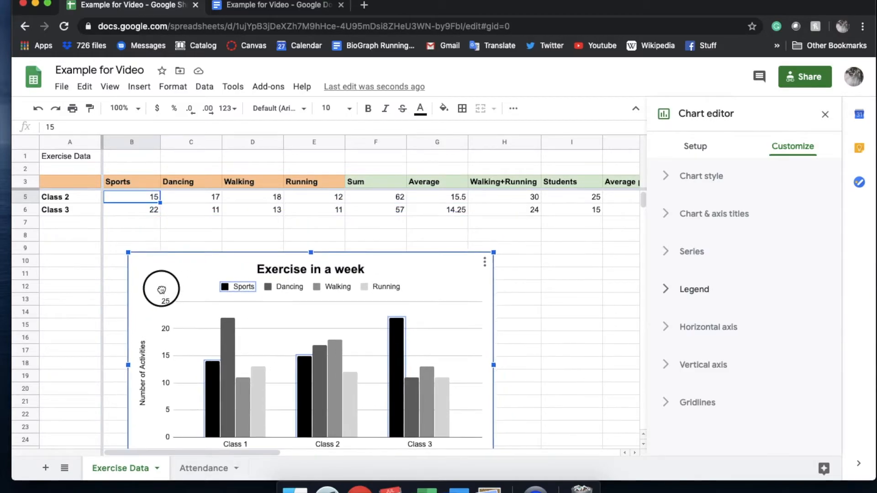
Step: Move the chart up to sit just below the class data, starting around row 7 in column C
scroll(108, 237, "up", 1)
left_click_drag(425, 289, 497, 257)
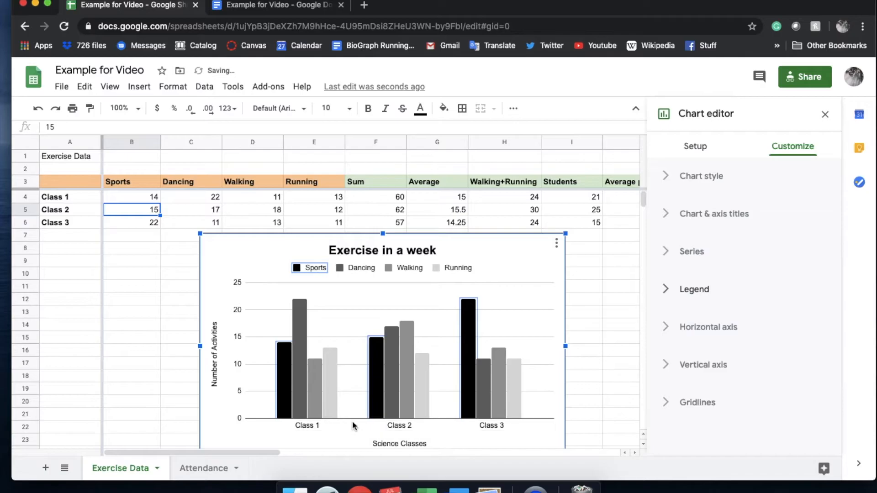
Step: Rename the Class 1 row label to Class A to test the chart's update, and undo the change
left_click(69, 200)
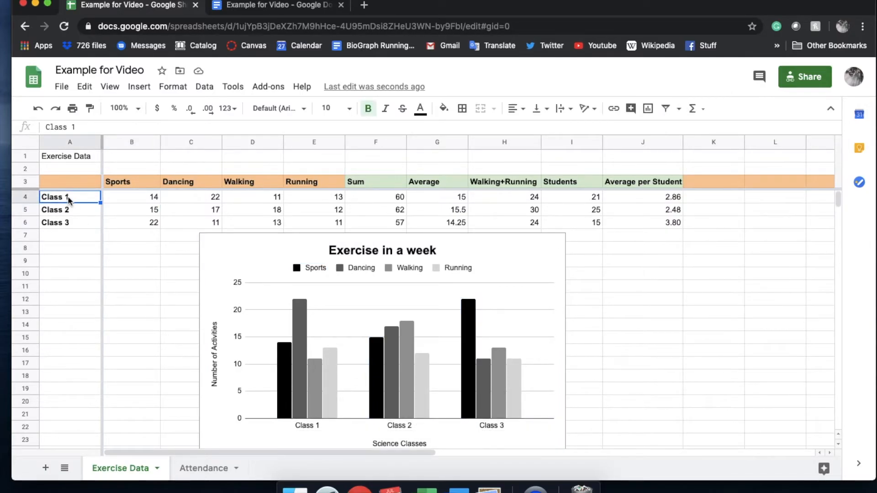
type("Class")
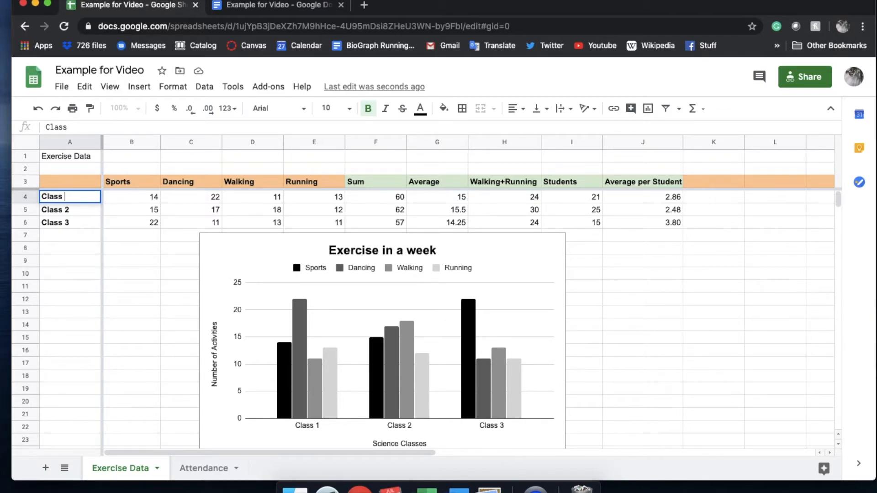
left_click(52, 279)
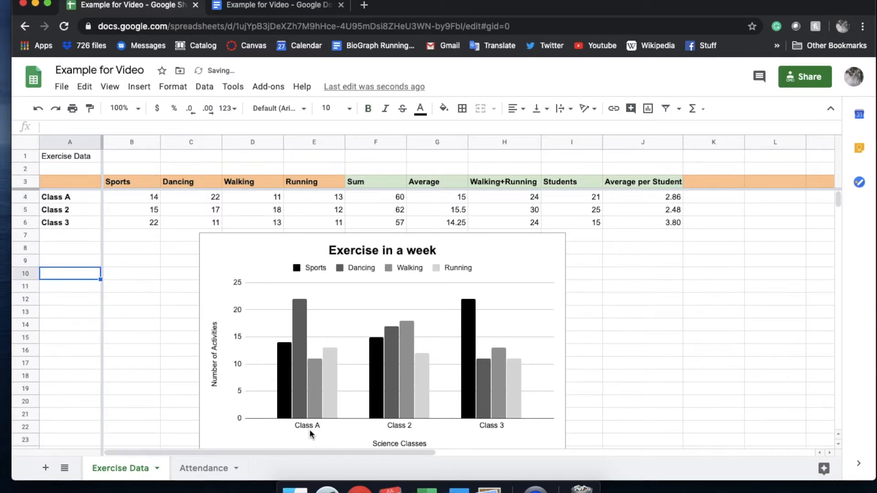
key("ctrl+z")
Step: Rename the Sports column header to Basketball and check its entry in the chart legend
left_click(140, 185)
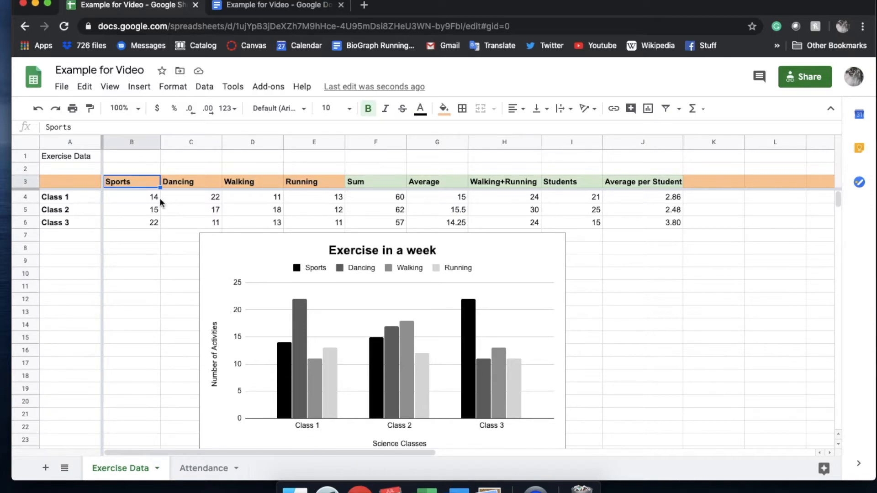
type("Soccer")
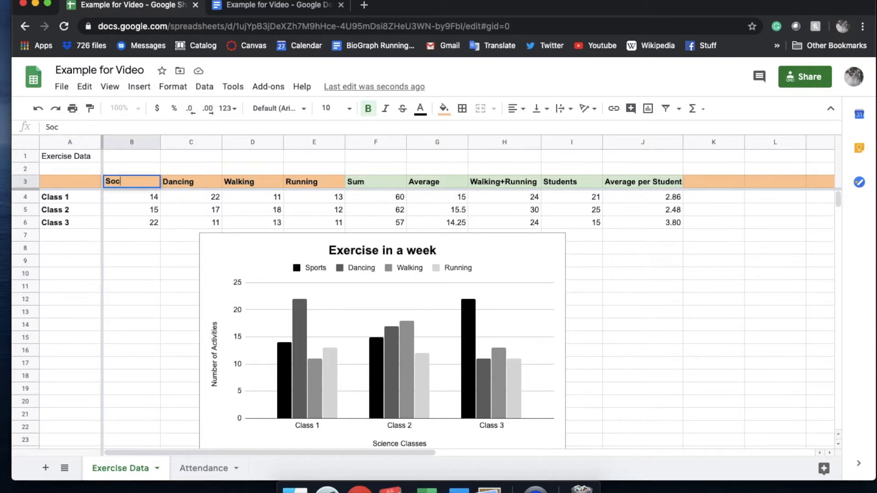
key("BackSpace")
key("BackSpace")
key("BackSpace")
key("BackSpace")
key("BackSpace")
key("BackSpace")
type("Basketball")
key("Return")
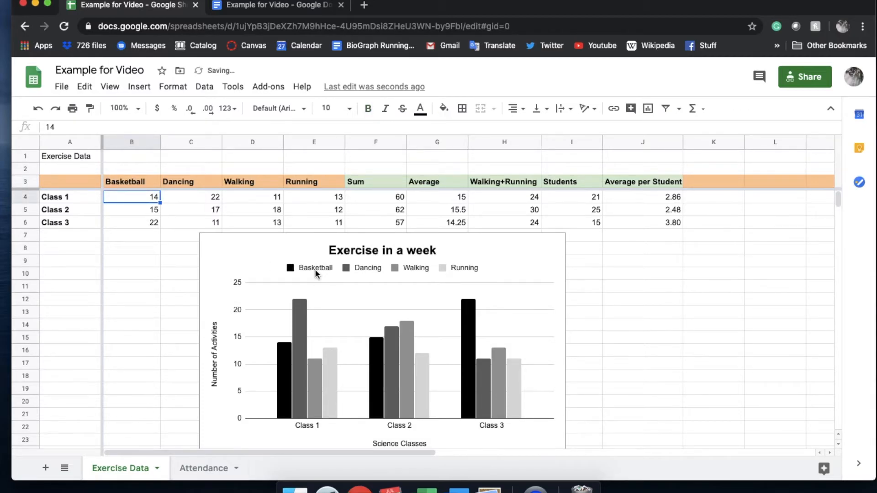
left_click(315, 271)
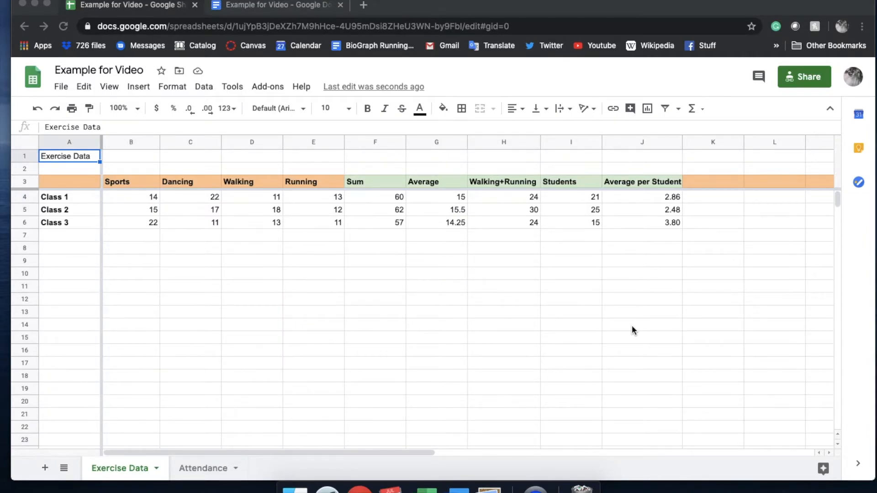
Step: Insert a chart from the class names and Sports column, using the range A3:B6
left_click_drag(69, 182, 317, 223)
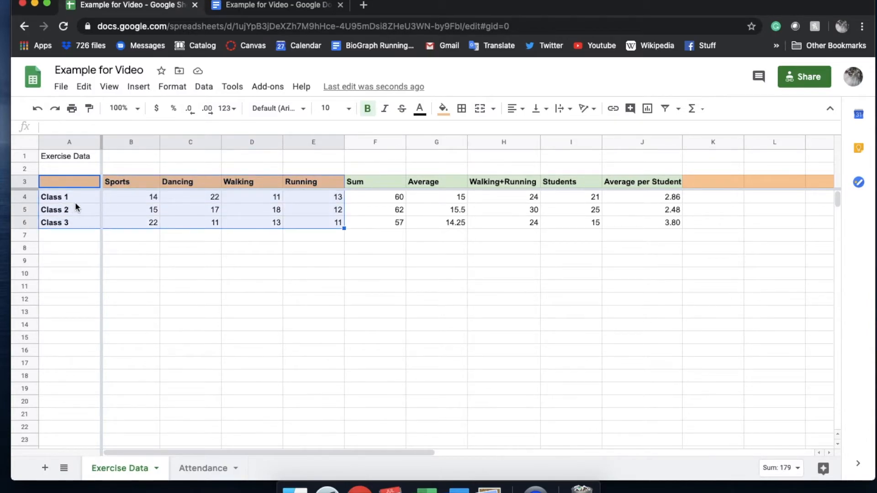
left_click_drag(62, 181, 137, 224)
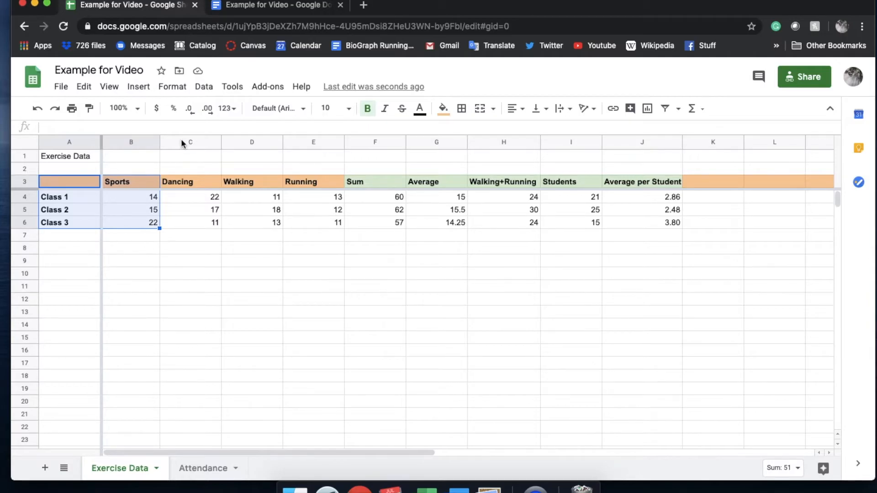
left_click(135, 88)
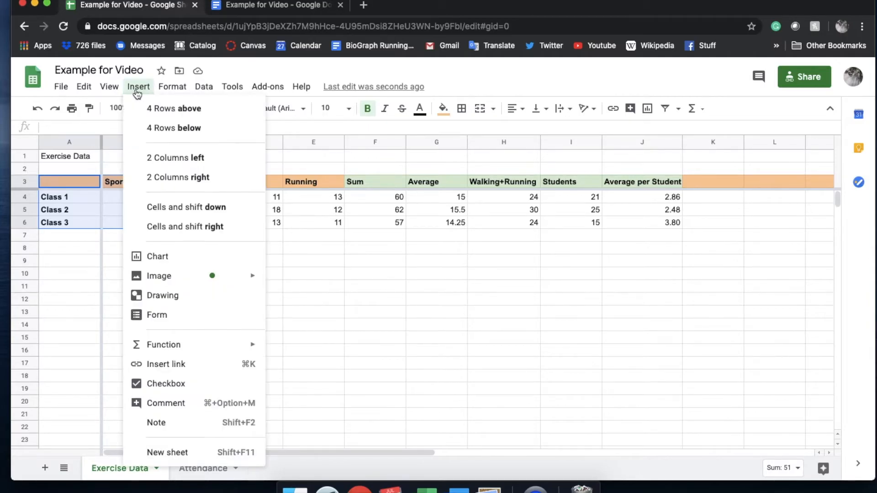
left_click(182, 263)
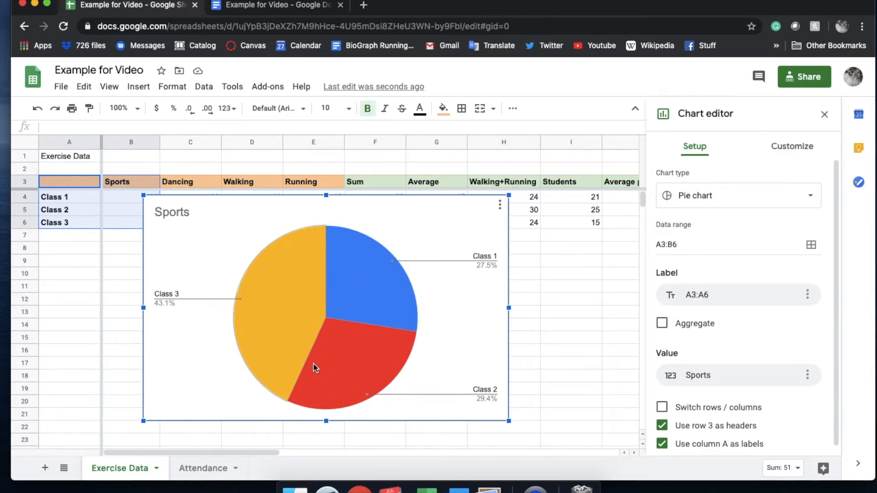
Step: Change the Sports pie chart to a line chart and inspect the plotted line
left_click(729, 196)
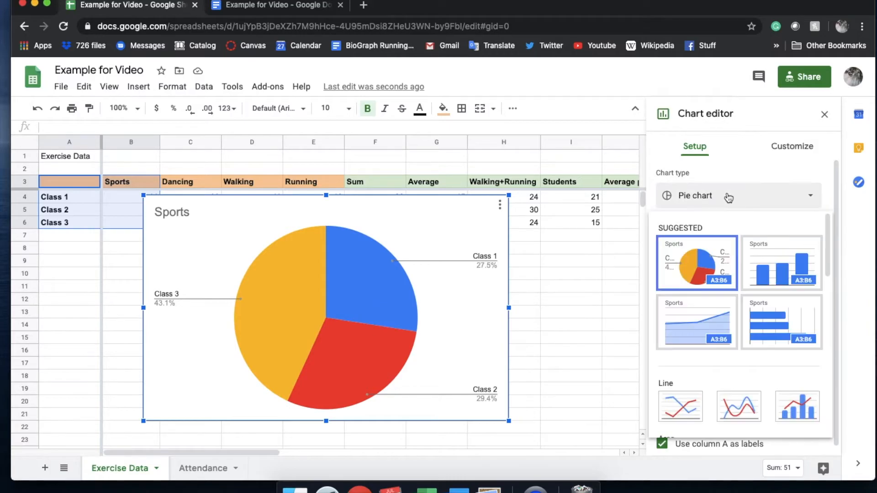
scroll(695, 267, "down", 1)
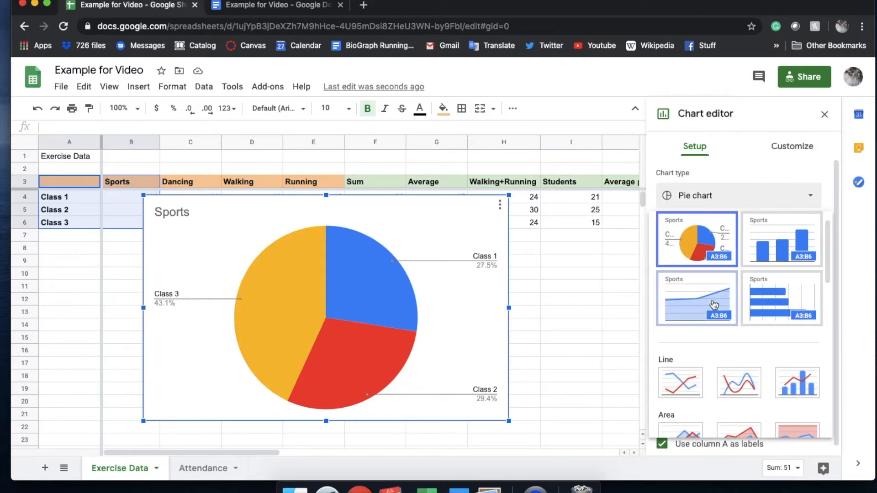
scroll(699, 297, "down", 4)
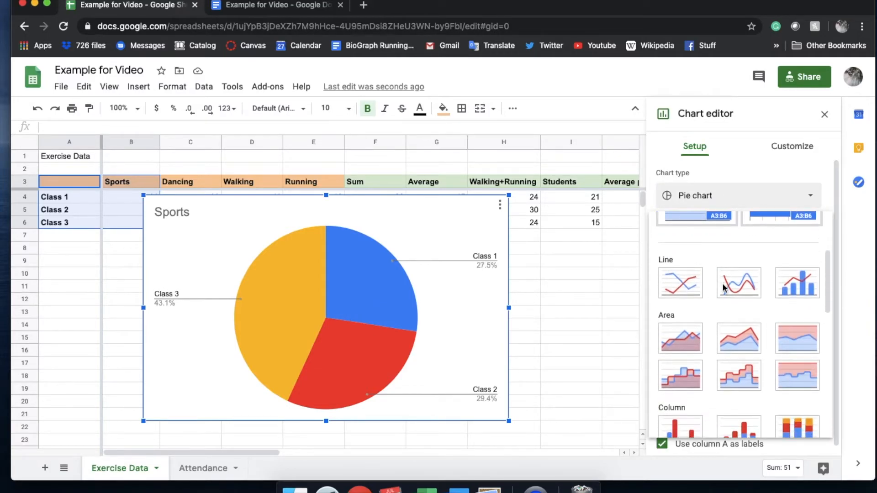
left_click(691, 282)
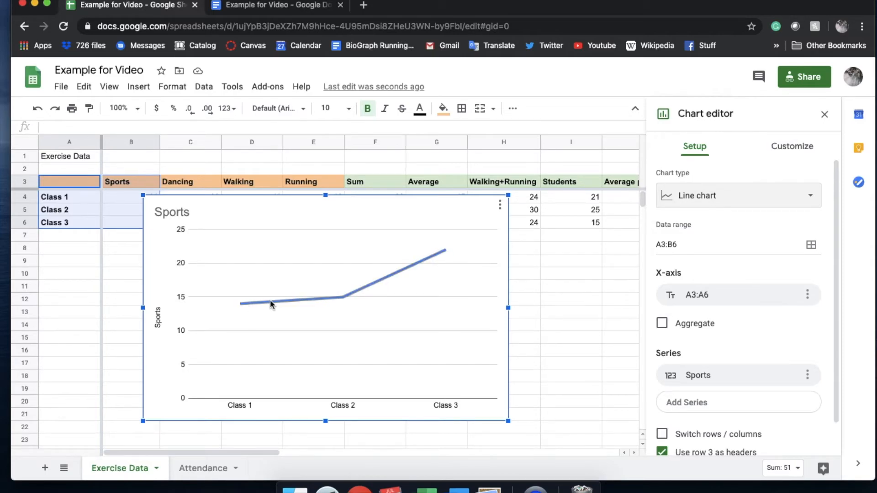
left_click(341, 298)
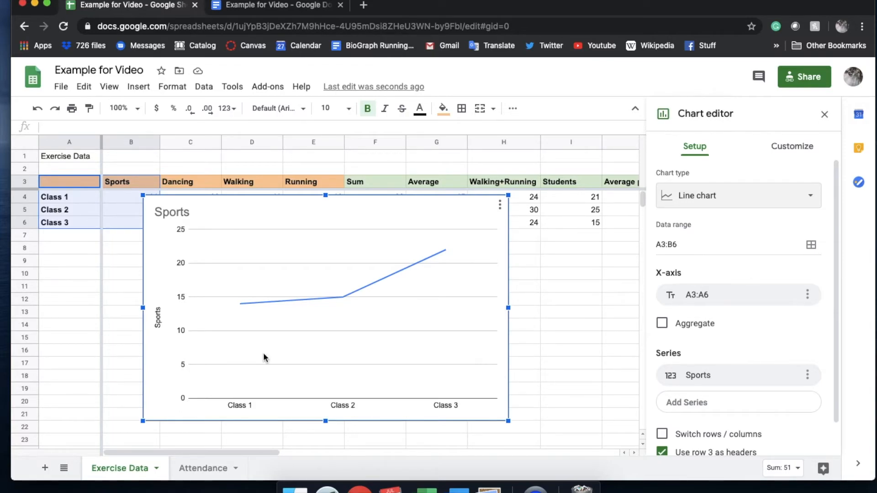
Step: Format the Sports chart title with black text and center alignment
double_click(175, 212)
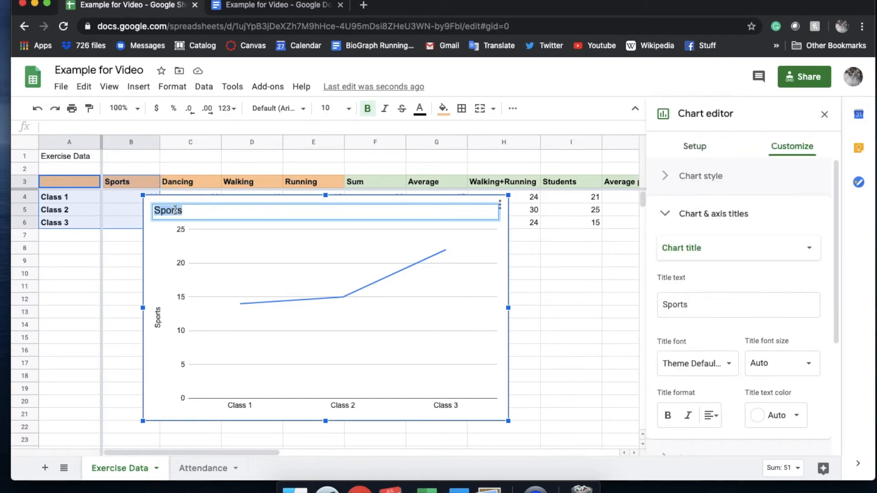
left_click(777, 415)
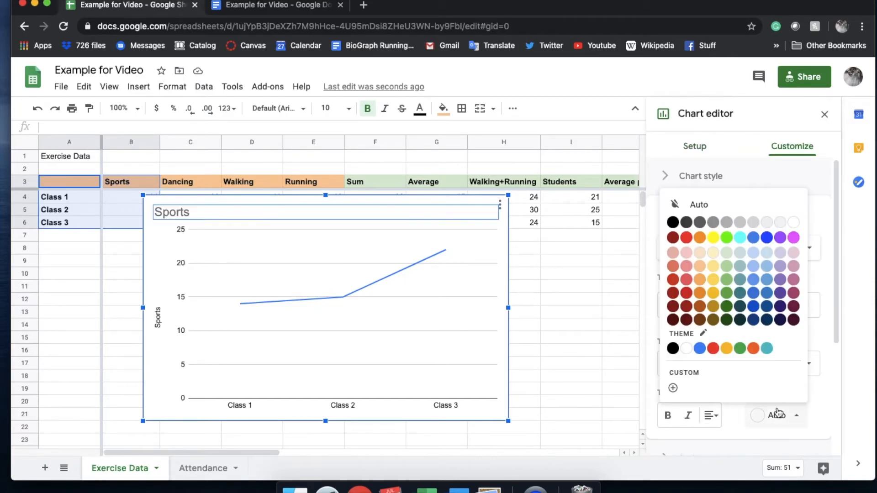
left_click(672, 225)
left_click(707, 416)
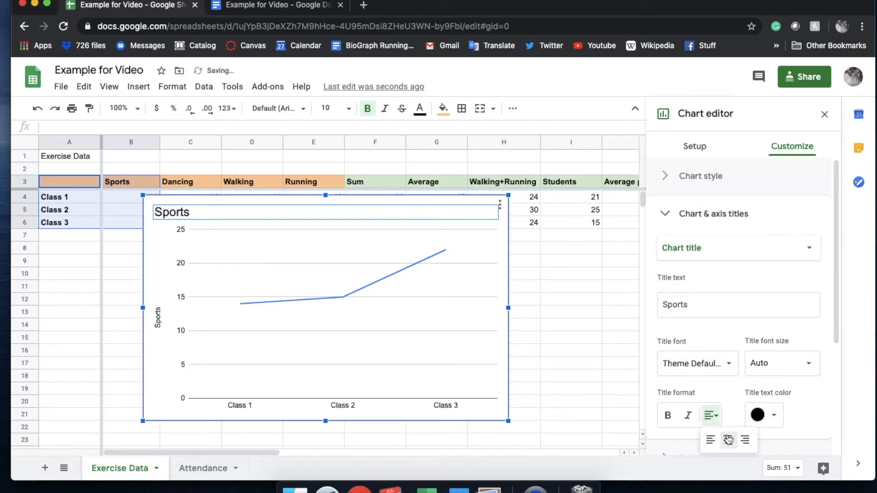
left_click(728, 441)
left_click(441, 264)
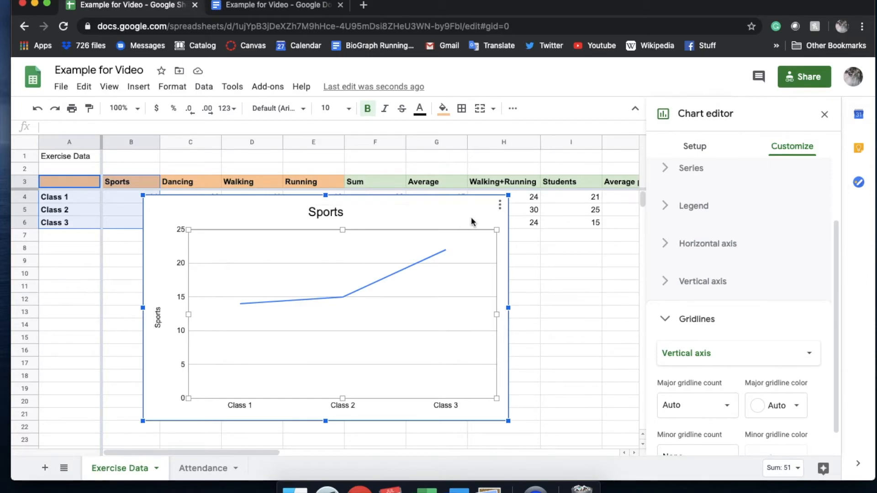
Step: Set the vertical axis title to "Sports activities per week"
left_click(156, 321)
left_click(711, 264)
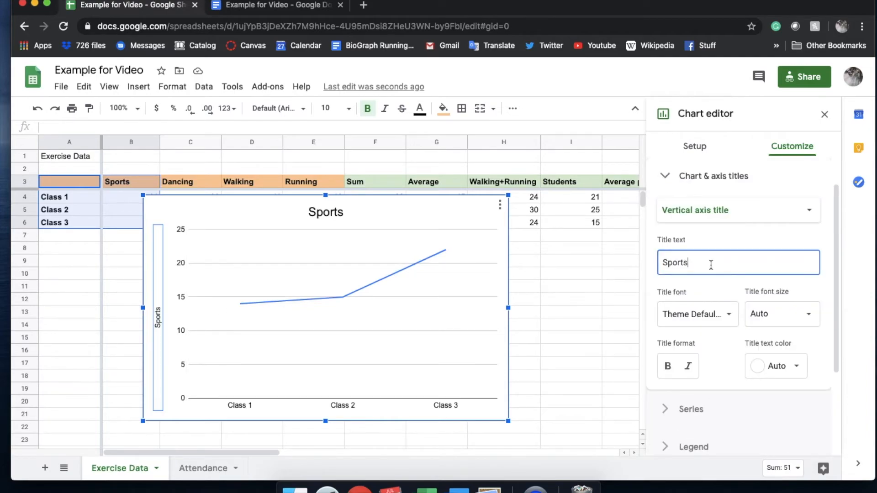
type("Activities per")
right_click(378, 213)
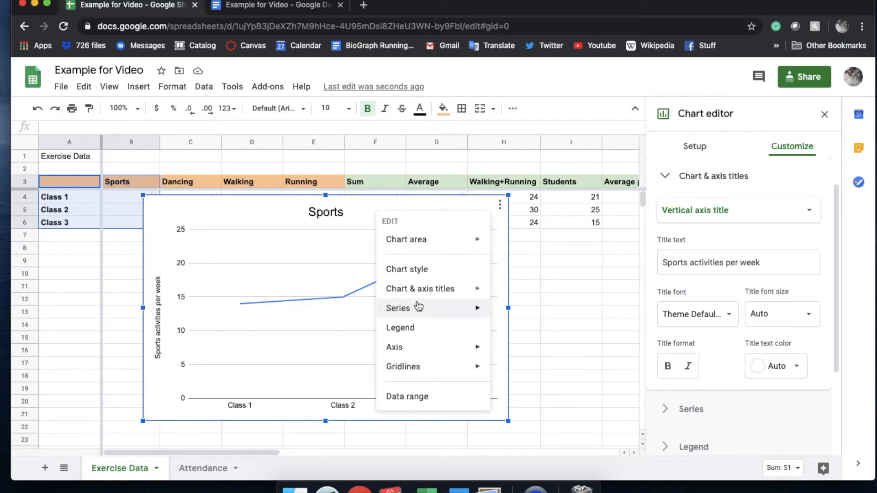
mouse_move(454, 288)
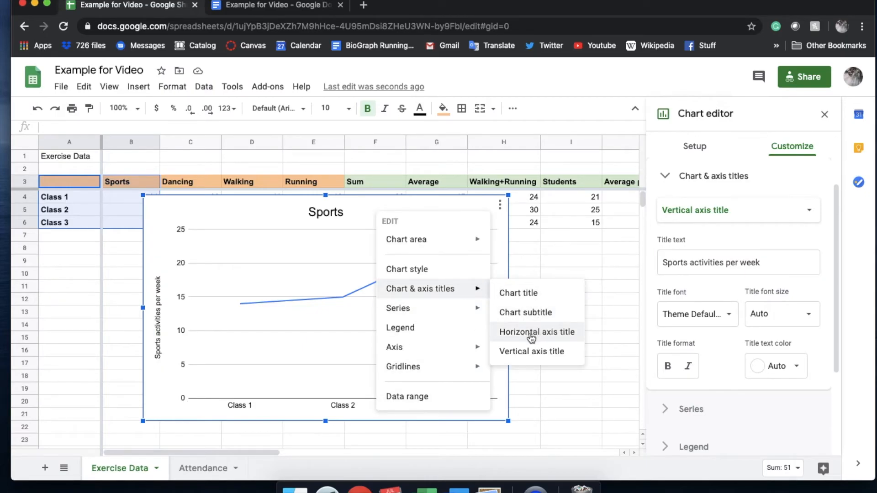
left_click(312, 340)
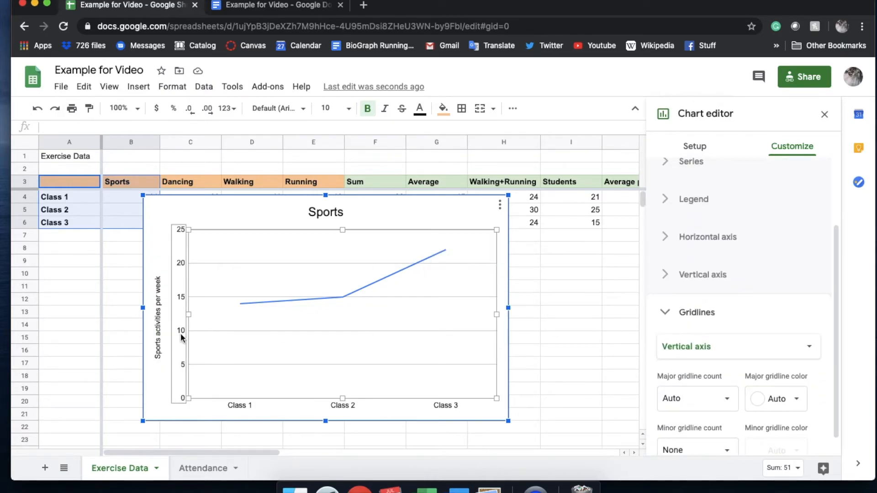
Step: Open the vertical axis settings and examine the minimum and maximum value options
left_click(181, 334)
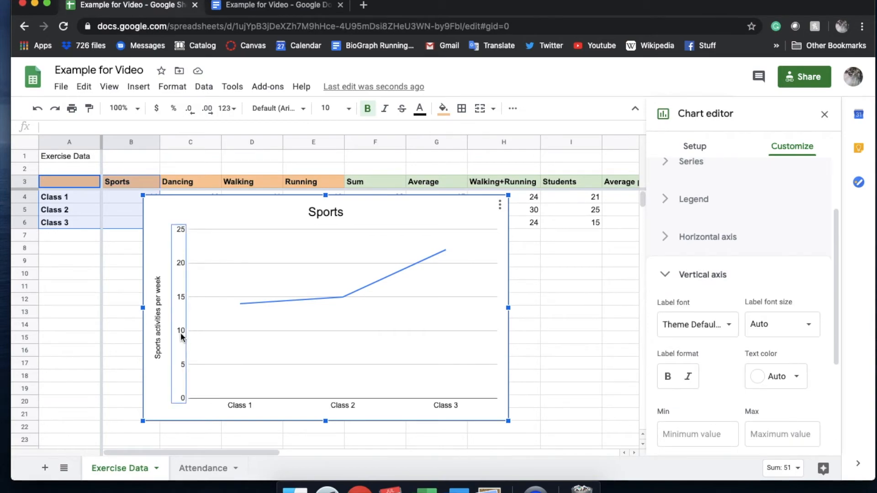
scroll(698, 382, "down", 2)
left_click(775, 377)
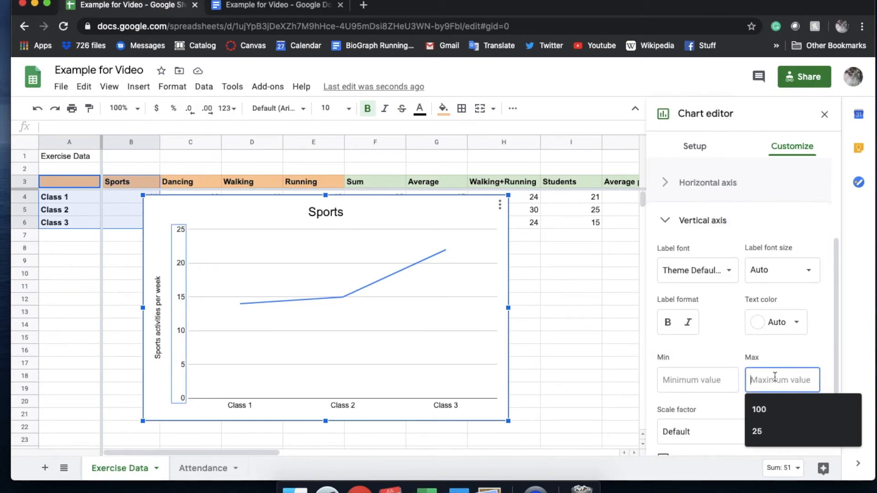
left_click(395, 202)
Step: Move the Sports line chart to its own sheet
left_click(499, 204)
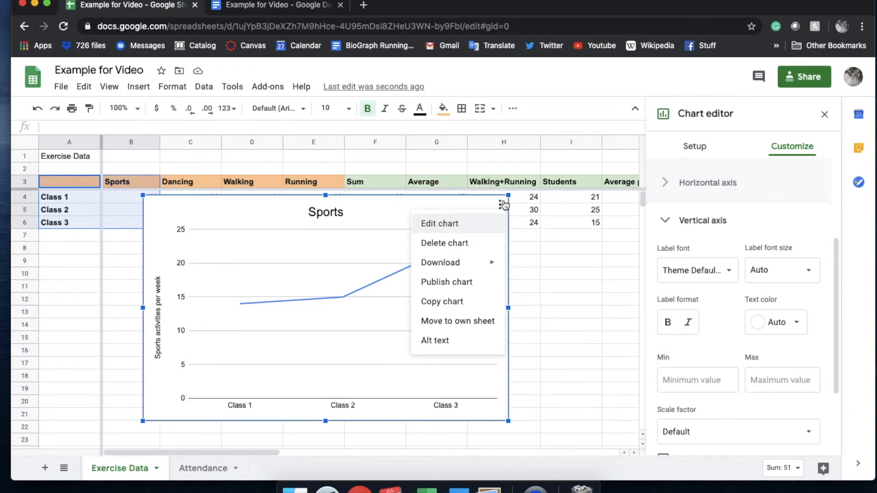
mouse_move(475, 268)
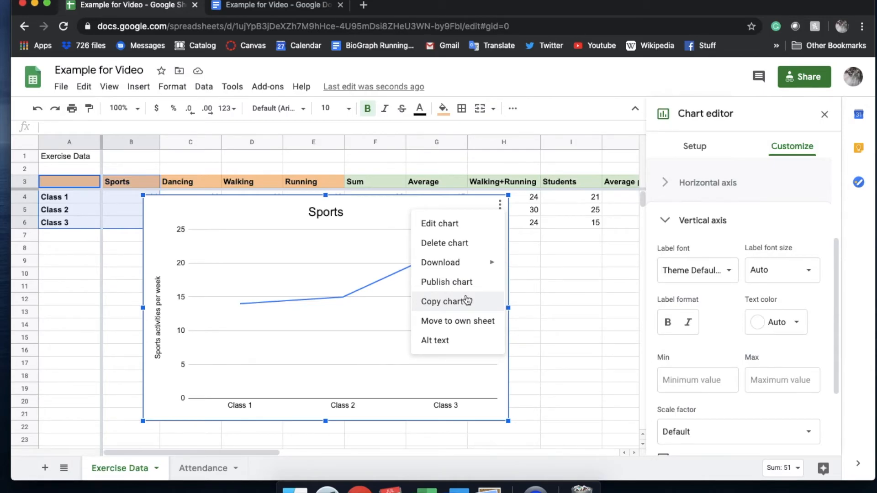
left_click(457, 320)
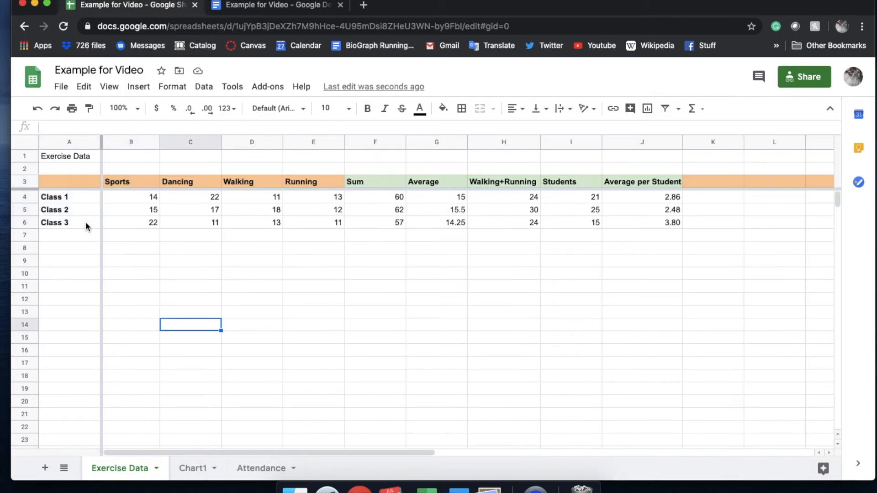
left_click_drag(64, 180, 318, 221)
left_click(64, 180)
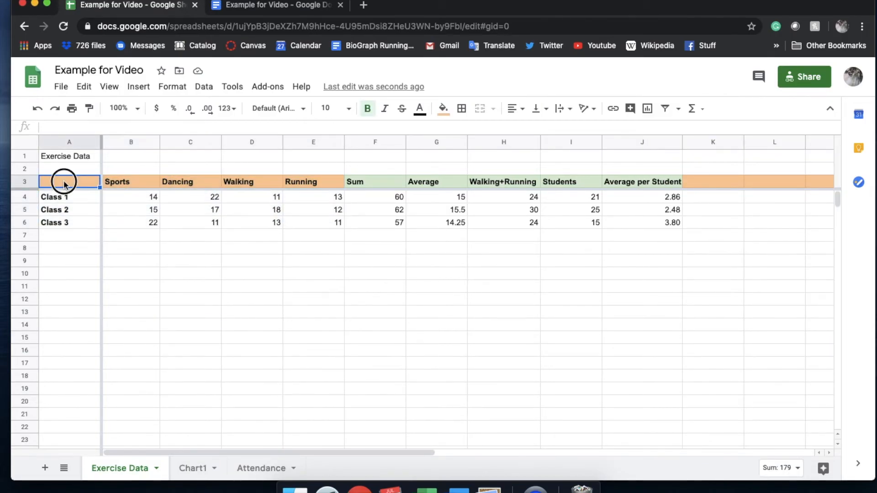
left_click_drag(64, 182, 149, 227)
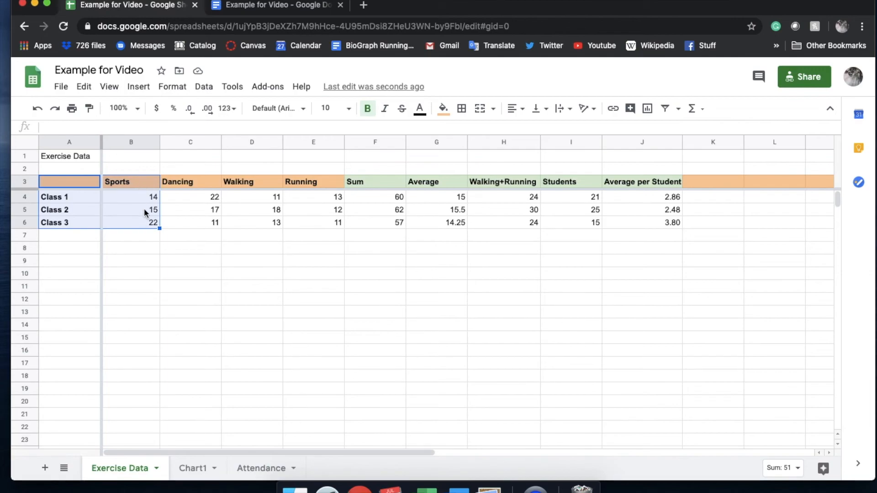
Step: Insert a chart from the class names with the Sports and Dancing columns, using the range A3:C6
left_click(67, 182)
left_click_drag(67, 182, 203, 225)
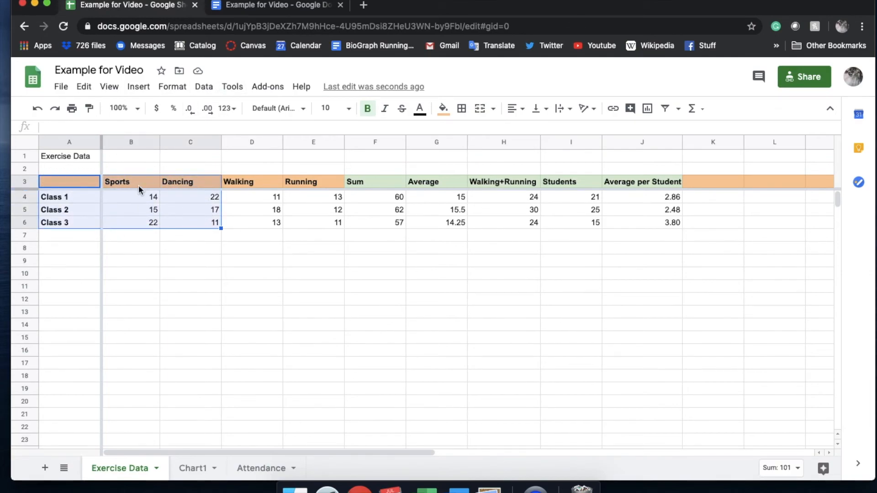
left_click(148, 93)
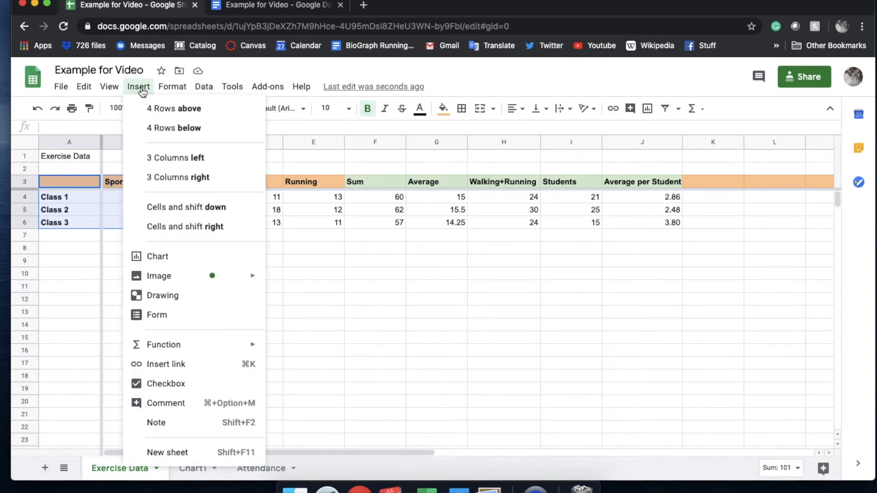
left_click(165, 268)
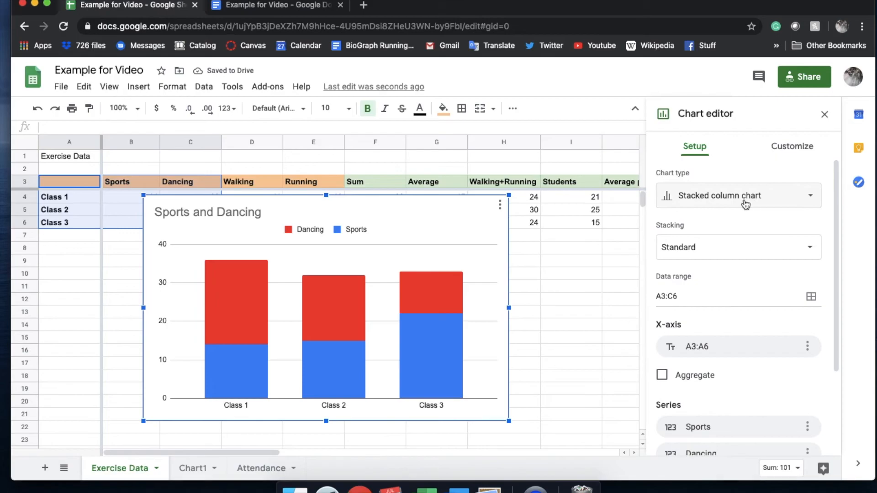
Step: Change the Sports and Dancing chart to a line chart and open its legend settings
left_click(785, 201)
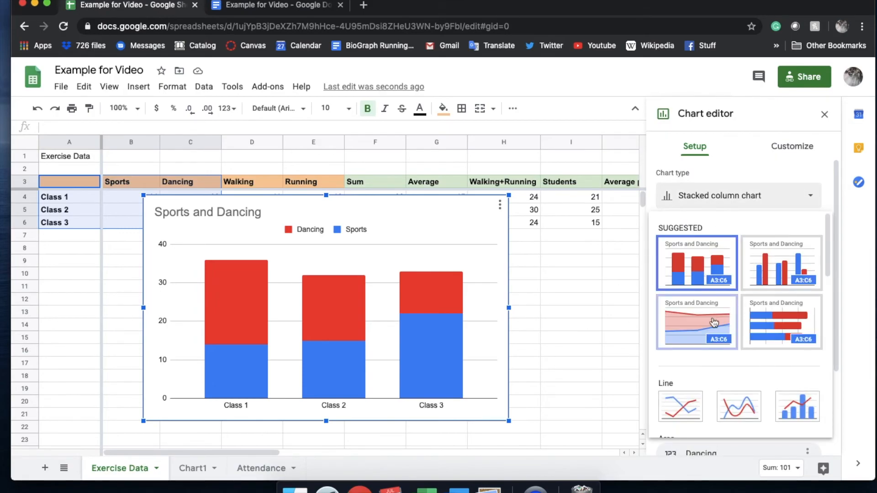
scroll(692, 336, "down", 2)
left_click(678, 357)
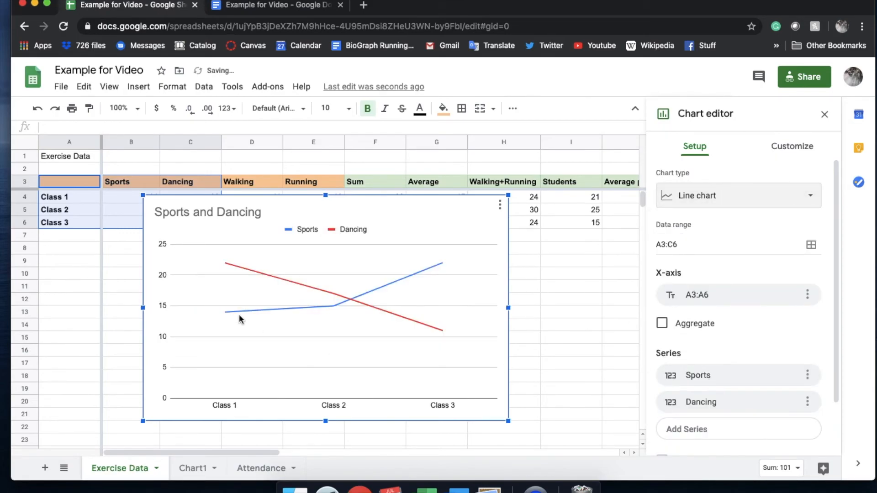
left_click(319, 229)
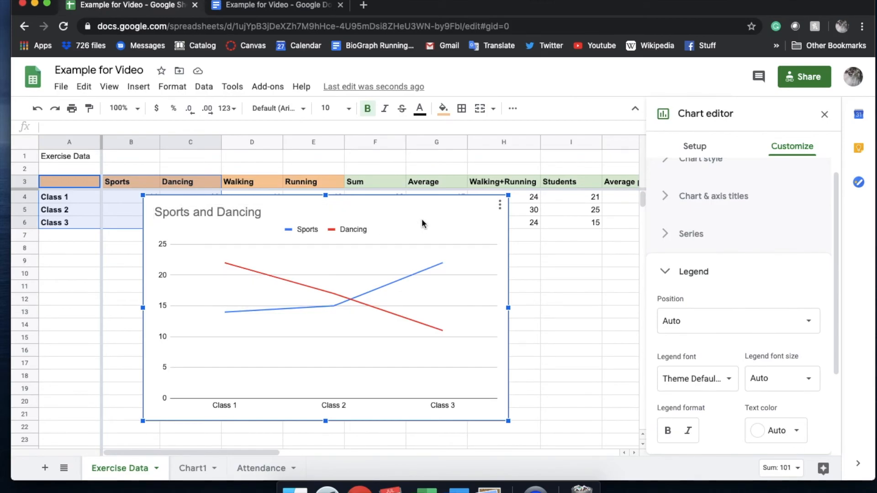
Step: Delete the Sports and Dancing chart and insert one from the class names, Dancing and Running columns, using ranges A3:A6, C3:C6 and E3:E6
key("Delete")
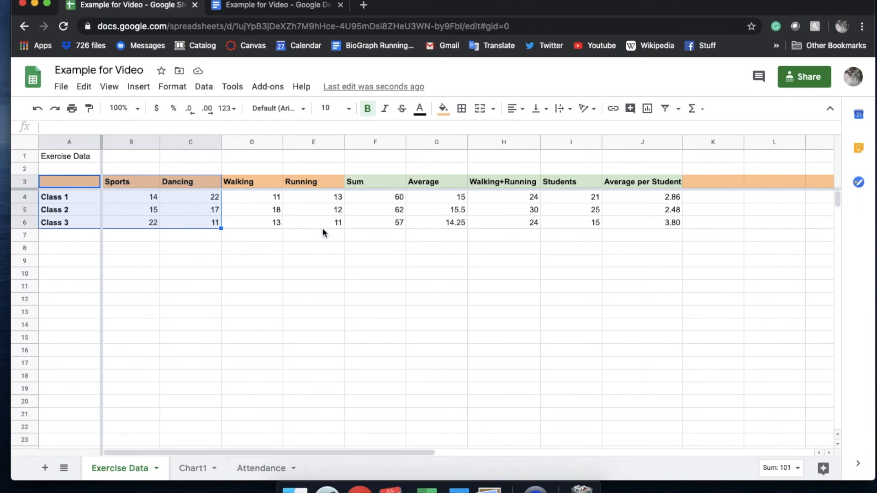
left_click(82, 188)
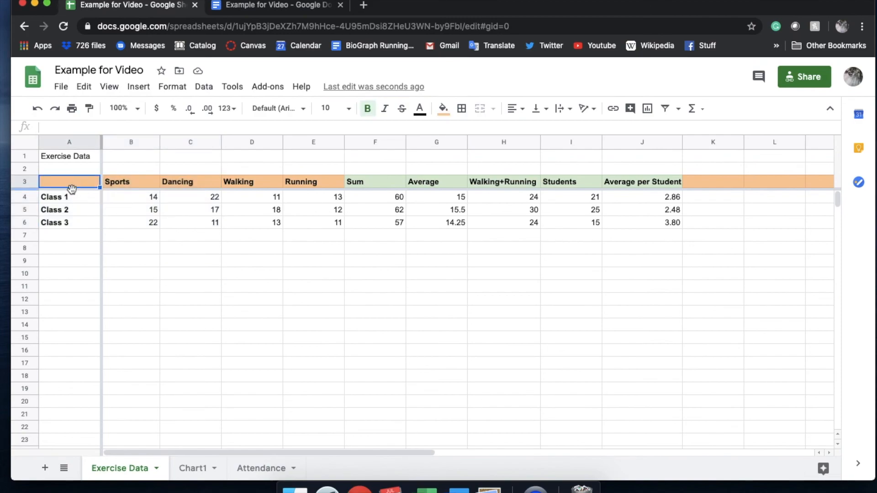
mouse_move(72, 189)
left_mouse_down()
mouse_move(72, 226)
mouse_move(92, 228)
left_mouse_up()
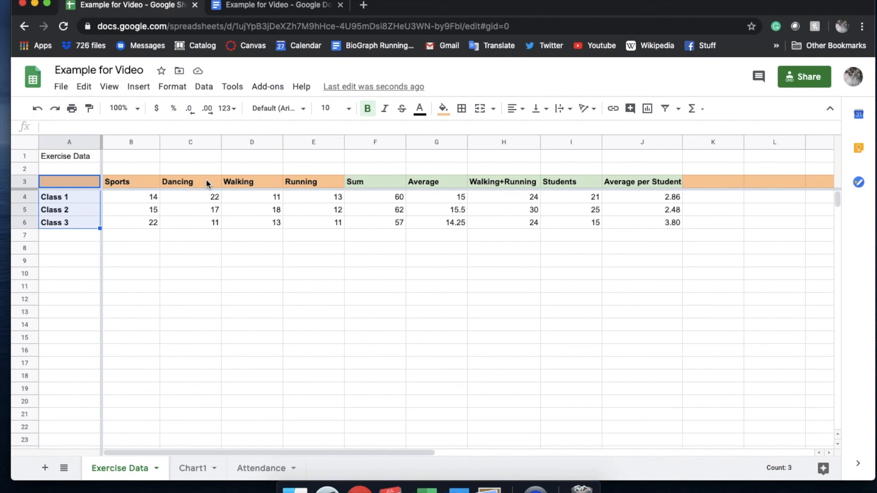
left_click_drag(206, 181, 202, 223)
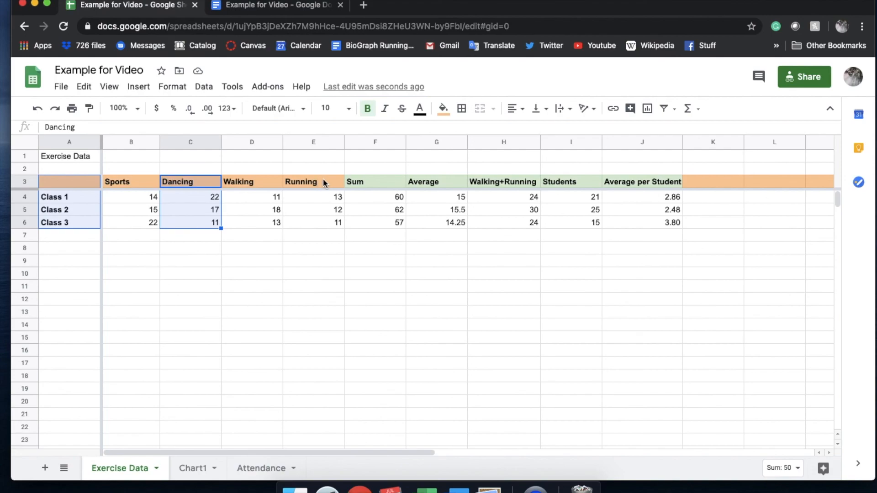
left_click_drag(323, 178, 319, 222)
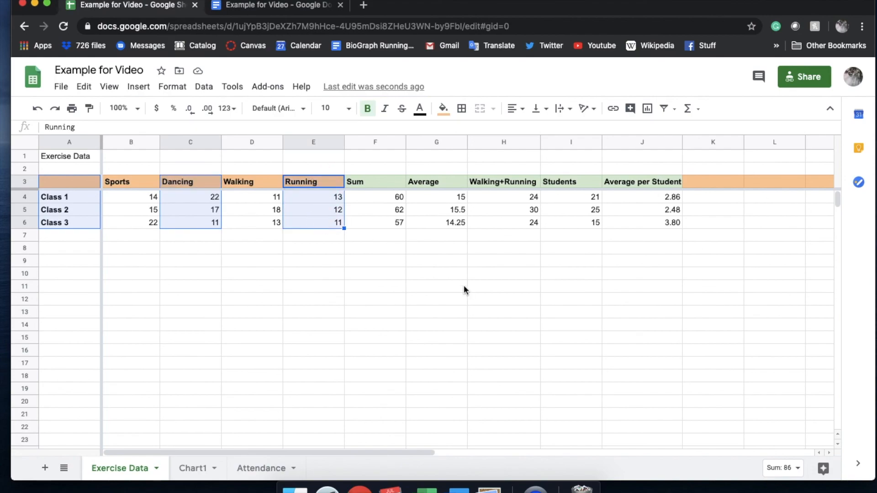
left_click(139, 86)
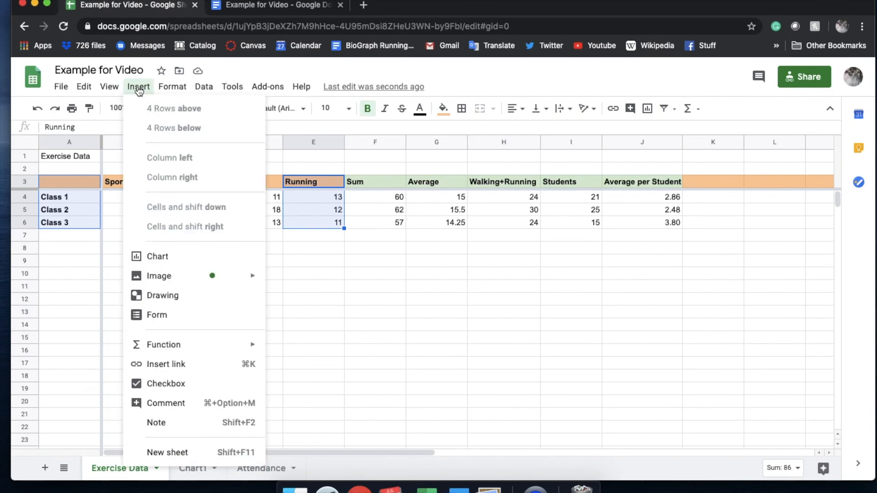
left_click(171, 258)
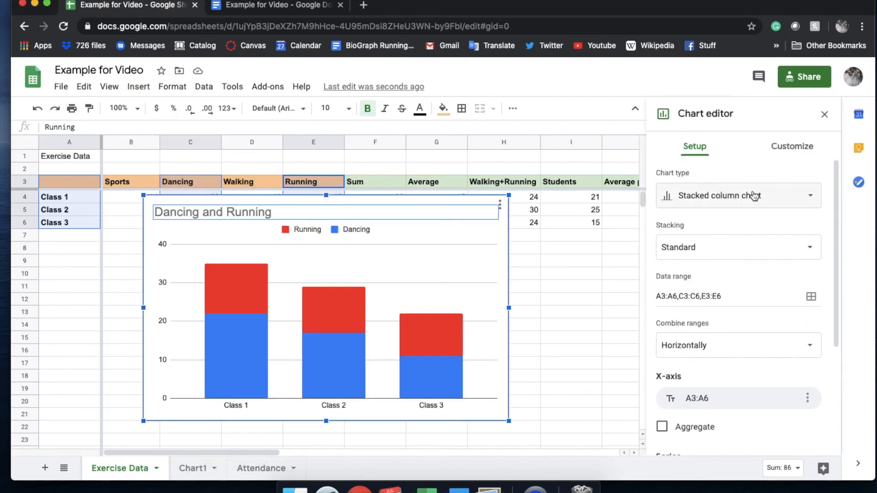